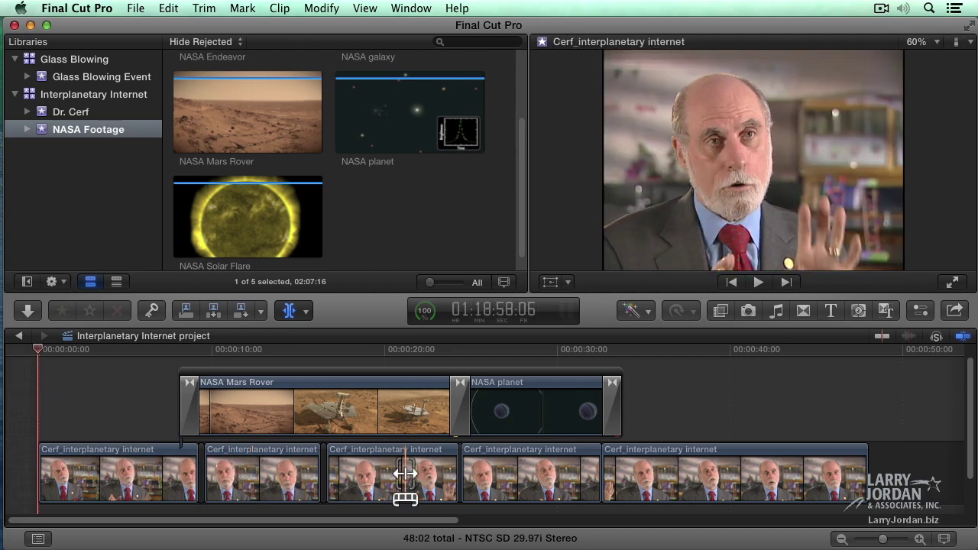
# Step: Switch back to the Select tool and deselect, leaving the NASA storyline and Cerf clips unchanged
pyautogui.press('a')
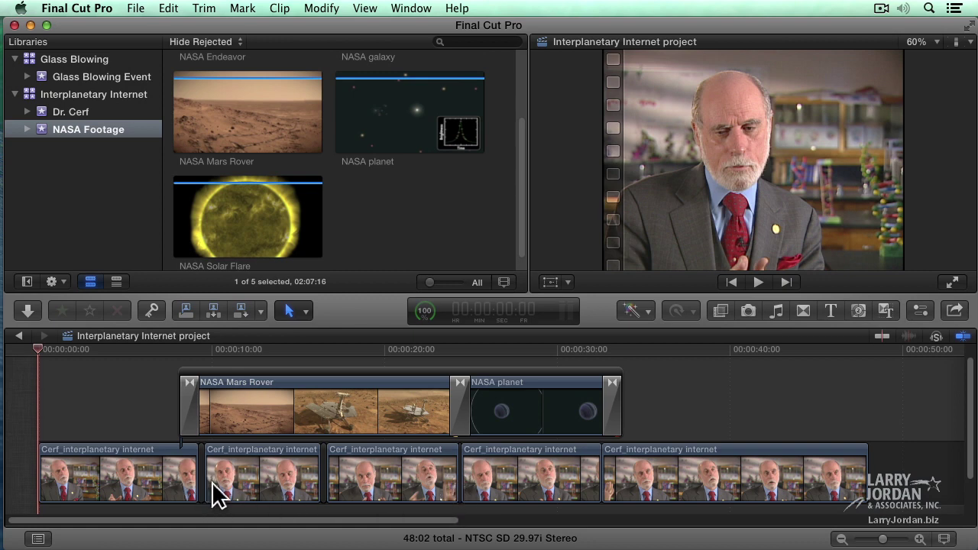
pyautogui.click(217, 373)
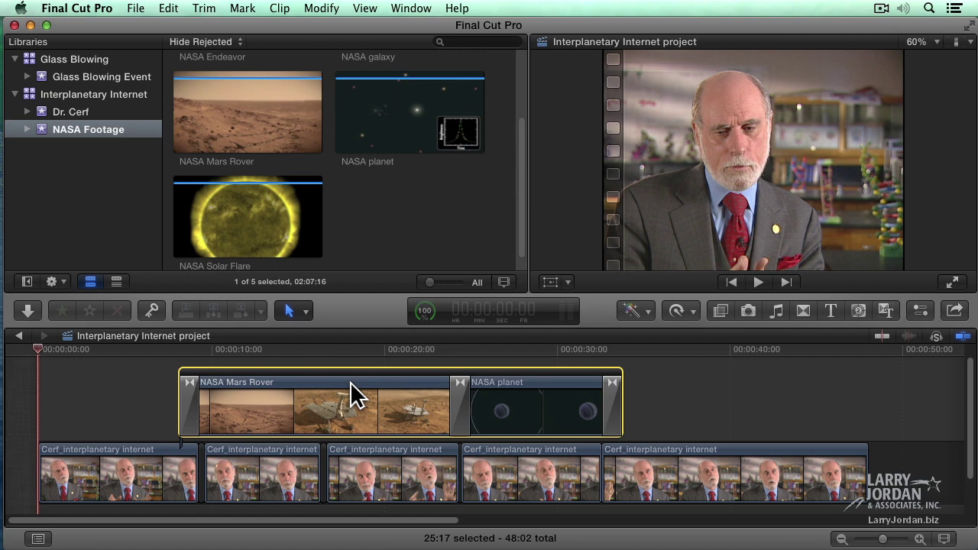
pyautogui.click(159, 384)
pyautogui.press('Home')
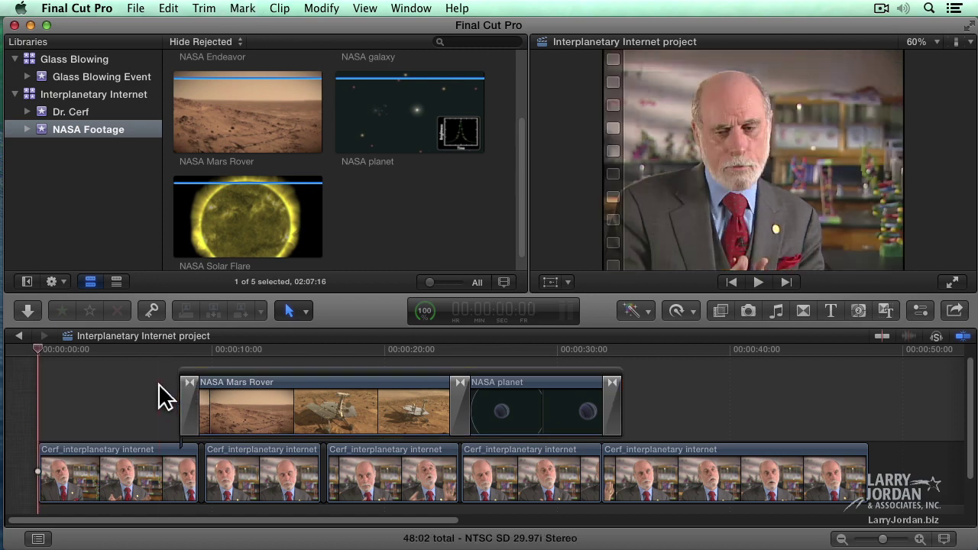
pyautogui.press('space')
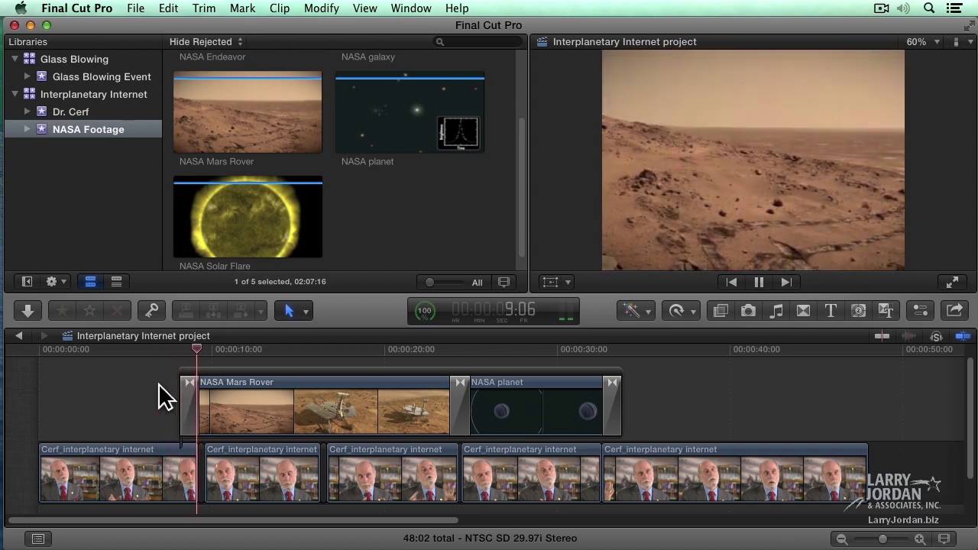
pyautogui.press('space')
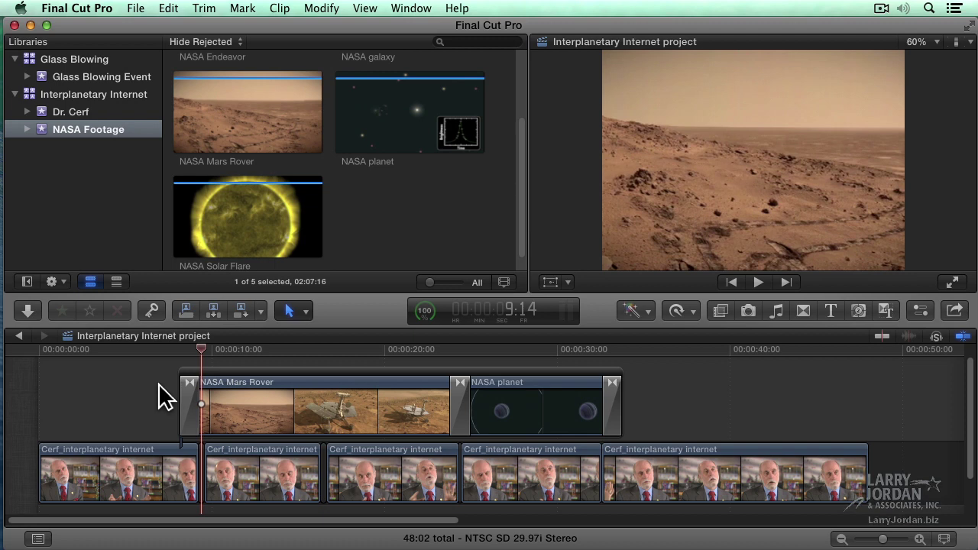
# Step: Preview each clip appearance option, then set timeline clips to small filmstrips above waveforms
pyautogui.click(945, 539)
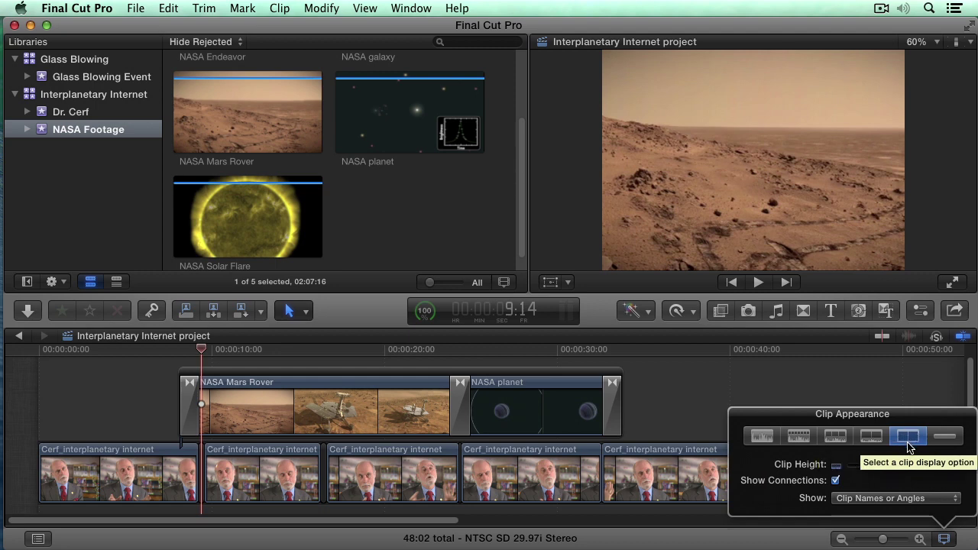
pyautogui.click(765, 441)
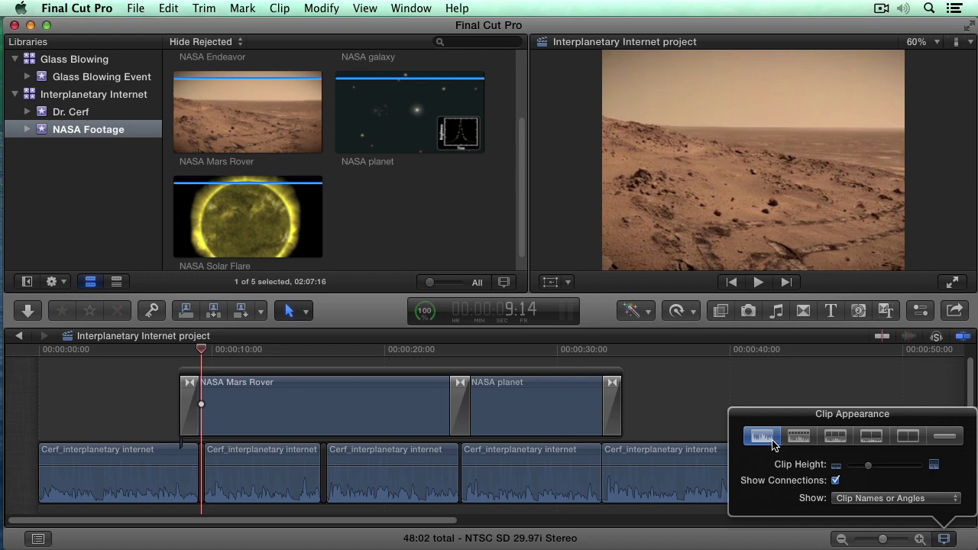
pyautogui.click(799, 439)
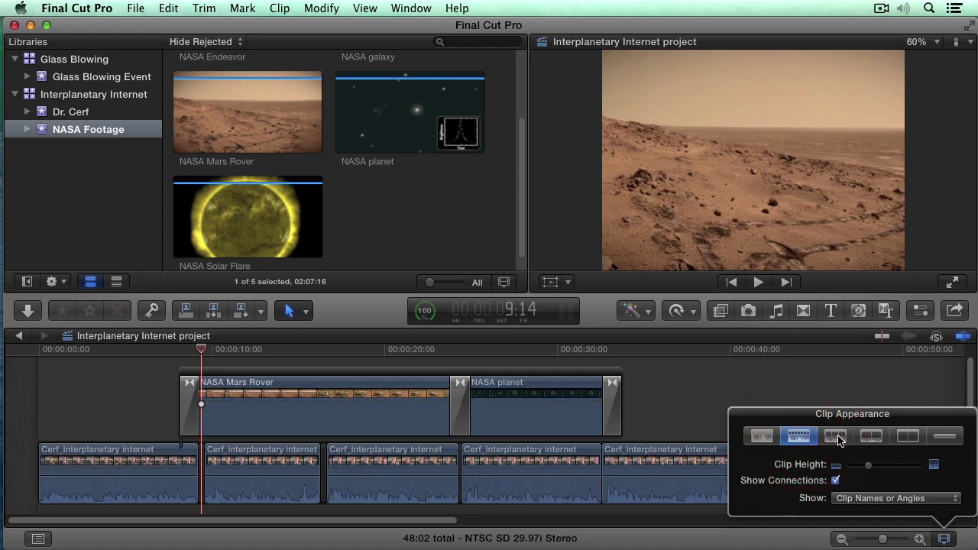
pyautogui.click(837, 439)
pyautogui.click(871, 439)
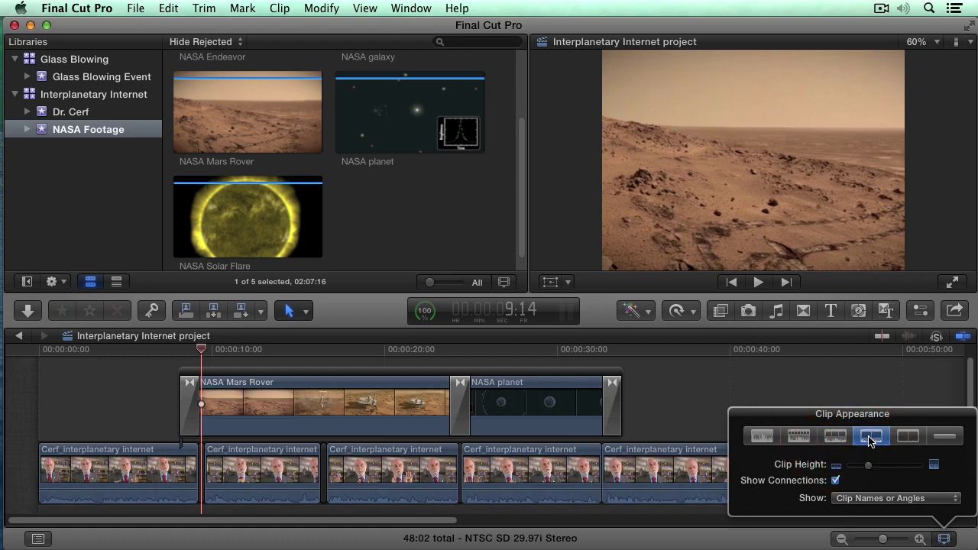
pyautogui.click(906, 439)
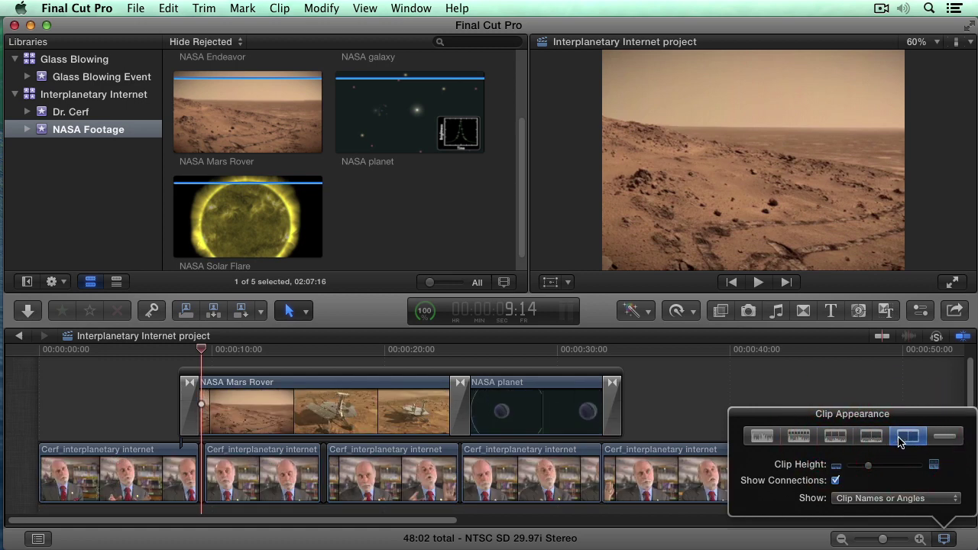
pyautogui.click(762, 437)
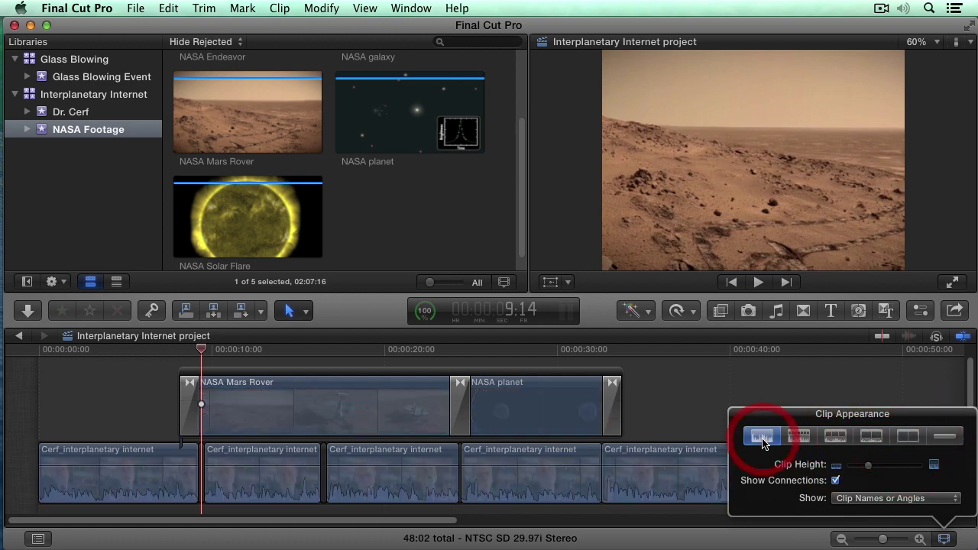
pyautogui.click(836, 437)
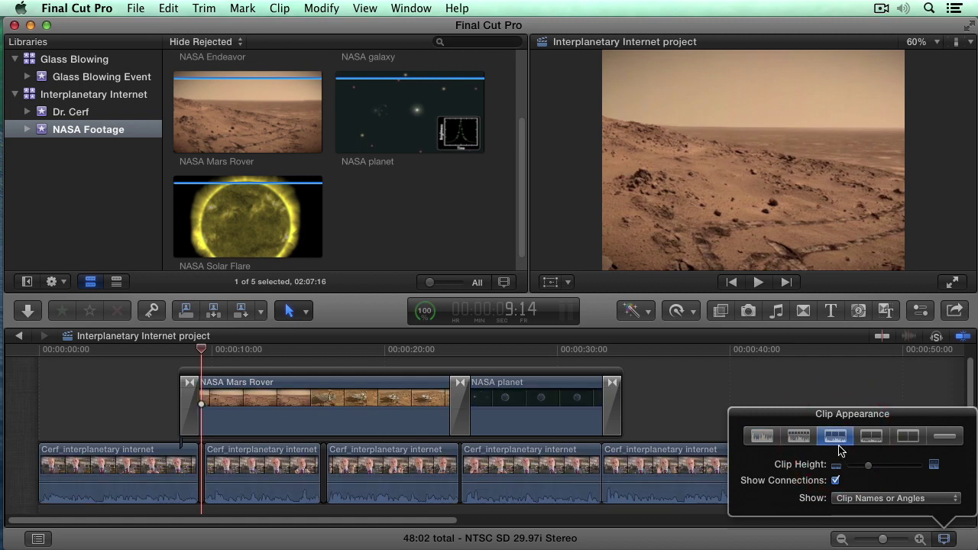
pyautogui.click(943, 539)
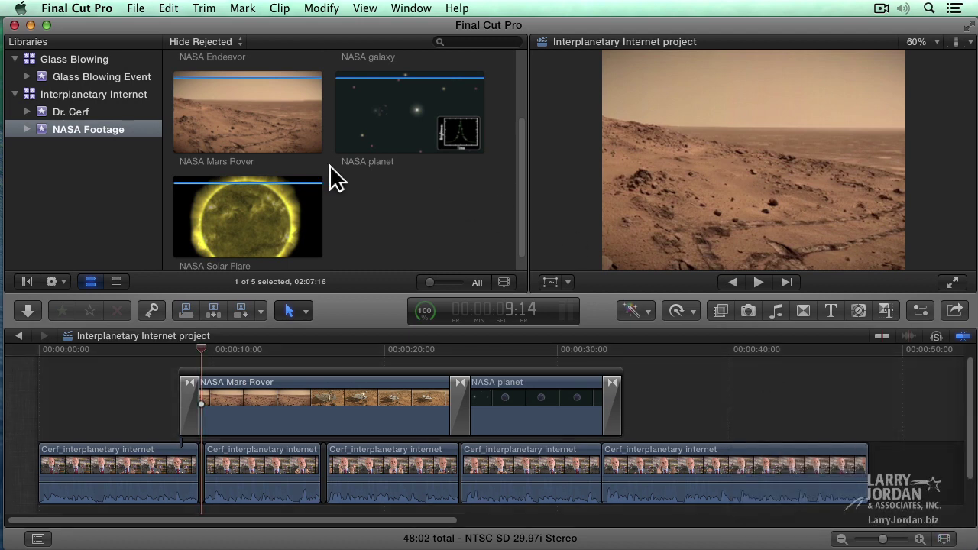
pyautogui.click(504, 282)
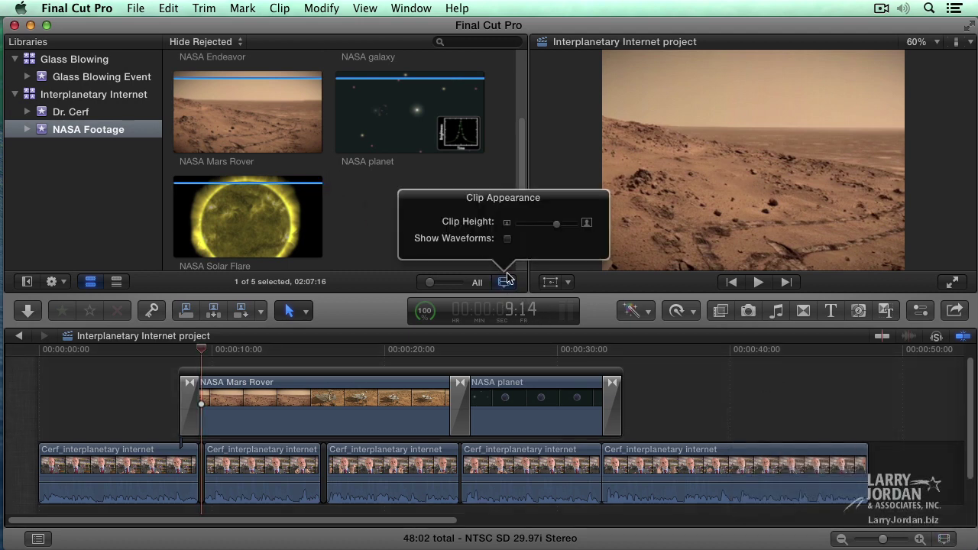
pyautogui.click(508, 239)
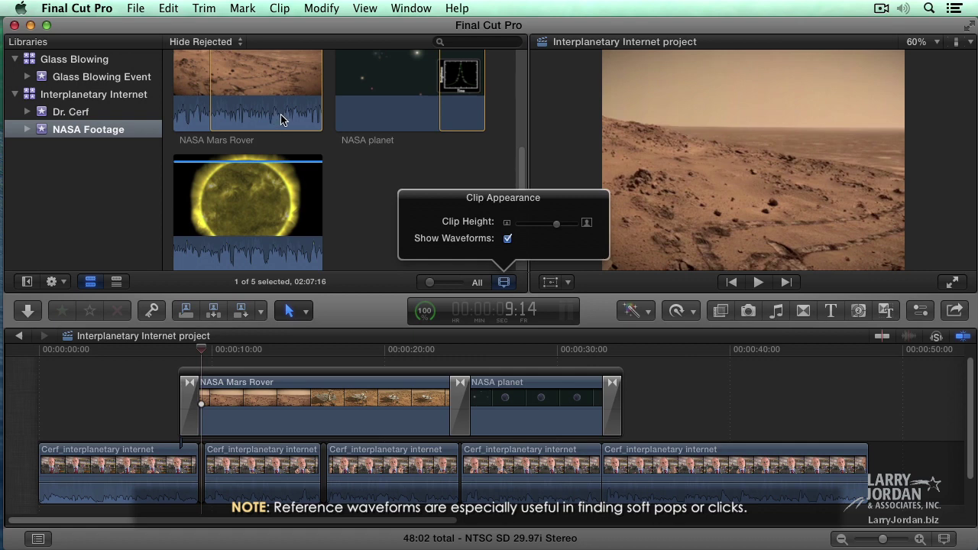
pyautogui.click(508, 239)
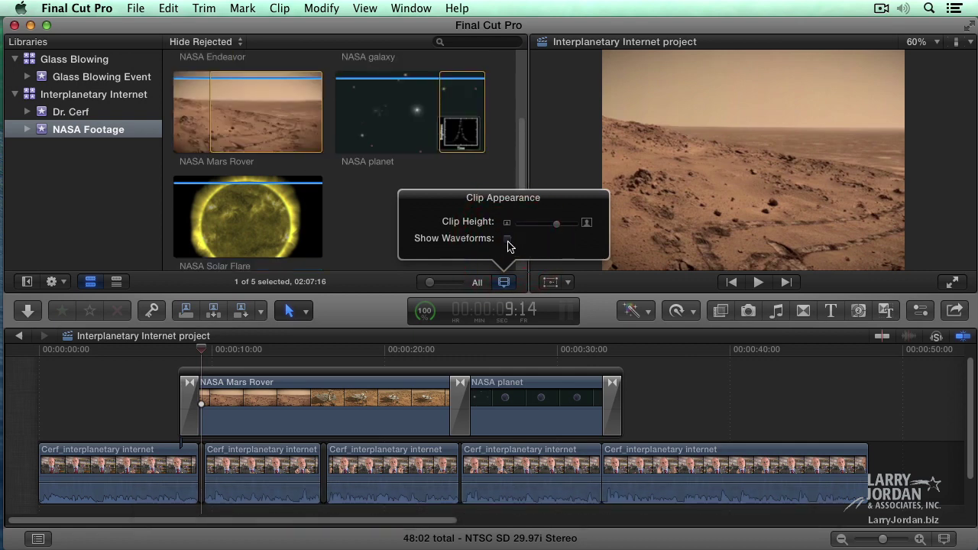
pyautogui.click(504, 282)
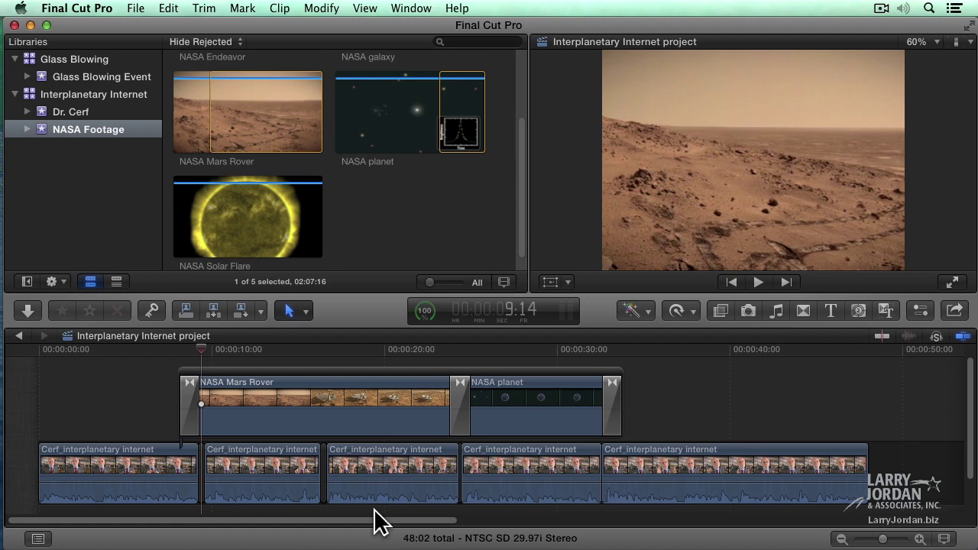
pyautogui.press('Home')
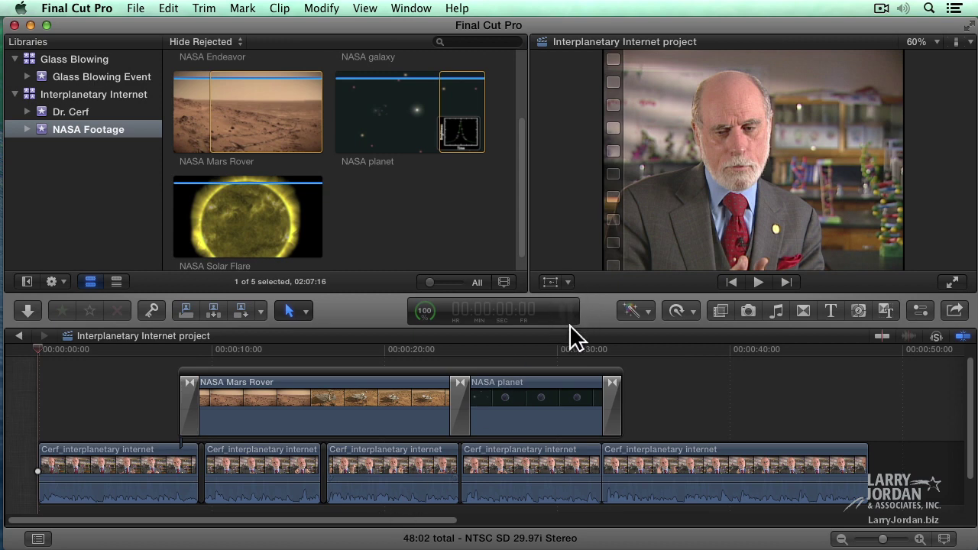
pyautogui.press('space')
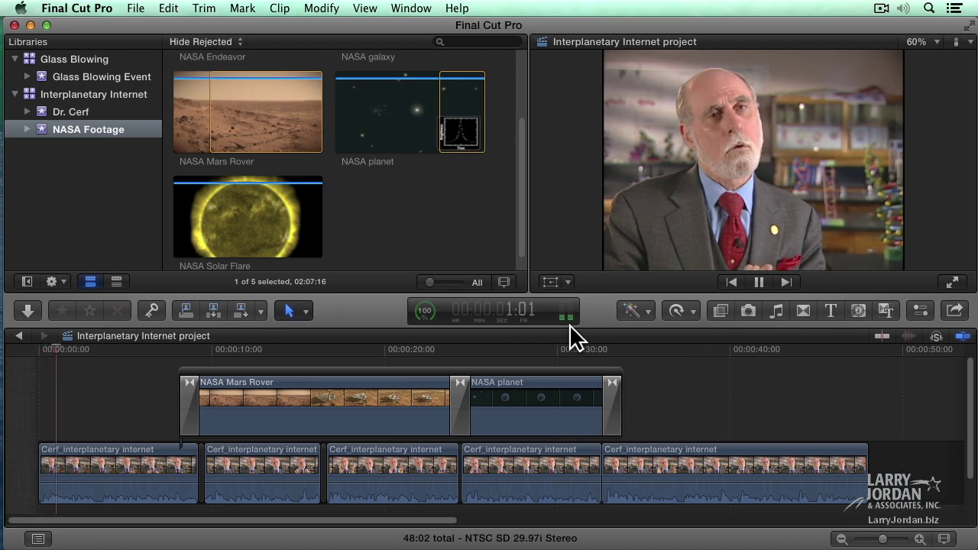
pyautogui.press('space')
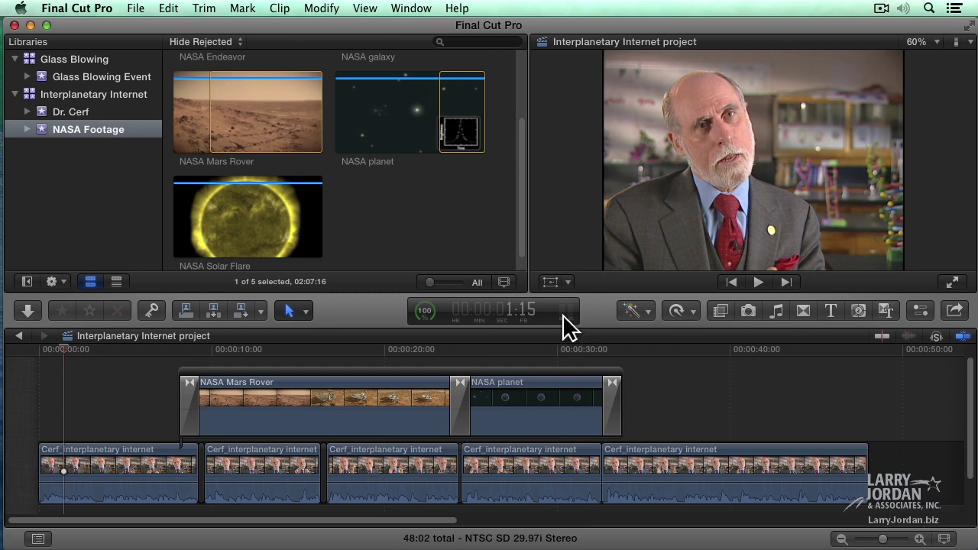
# Step: Show and widen the audio meters, then play the first Cerf clip from the start to check levels
pyautogui.click(567, 312)
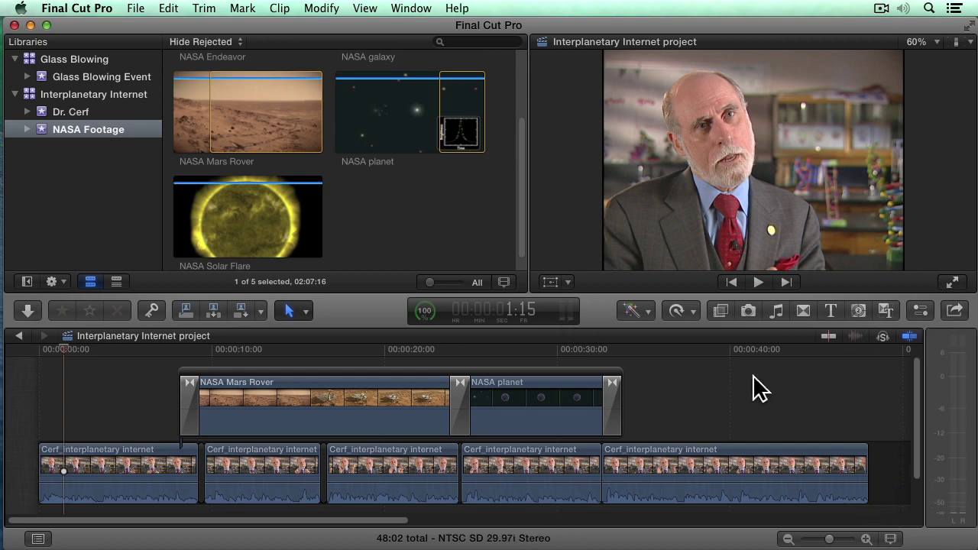
pyautogui.moveTo(926, 433); pyautogui.dragTo(884, 434)
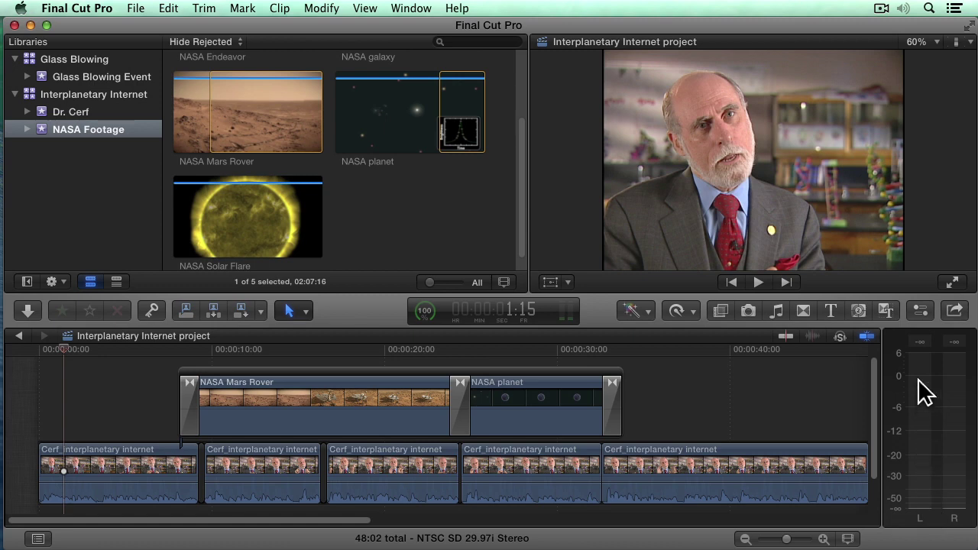
pyautogui.press('Home')
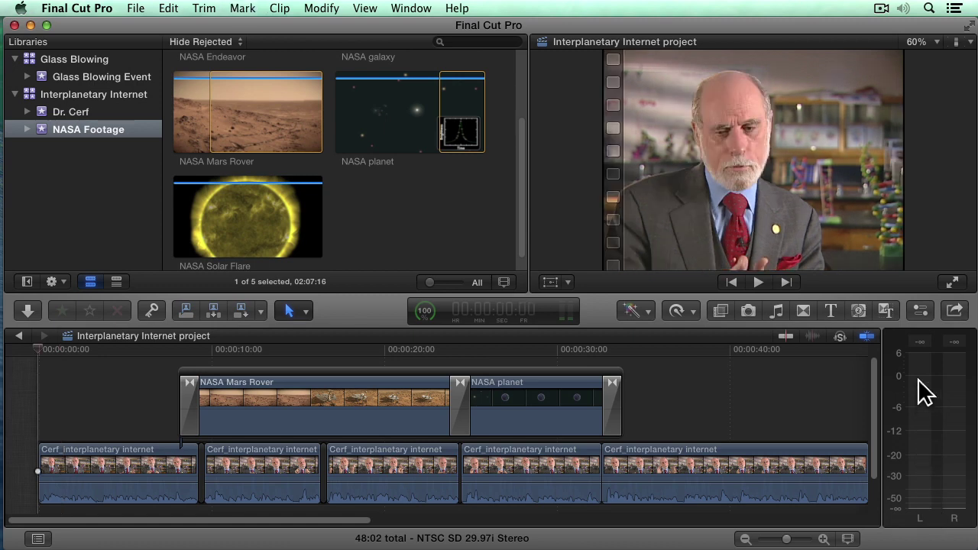
pyautogui.press('space')
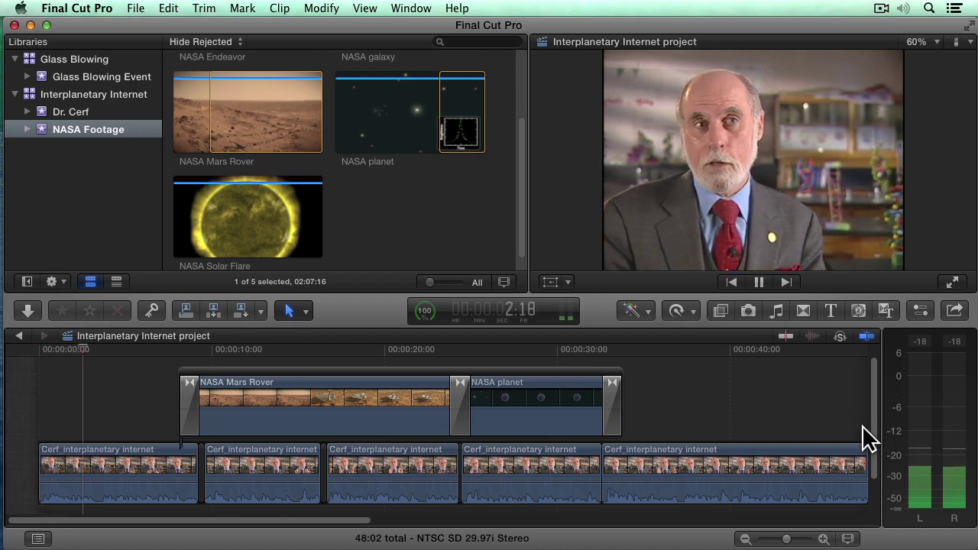
pyautogui.press('space')
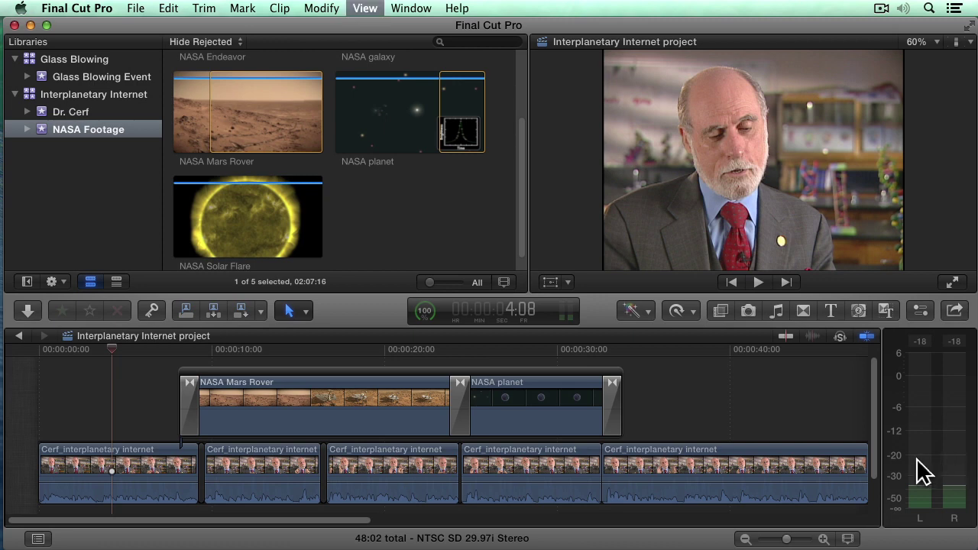
pyautogui.press('space')
pyautogui.press('space')
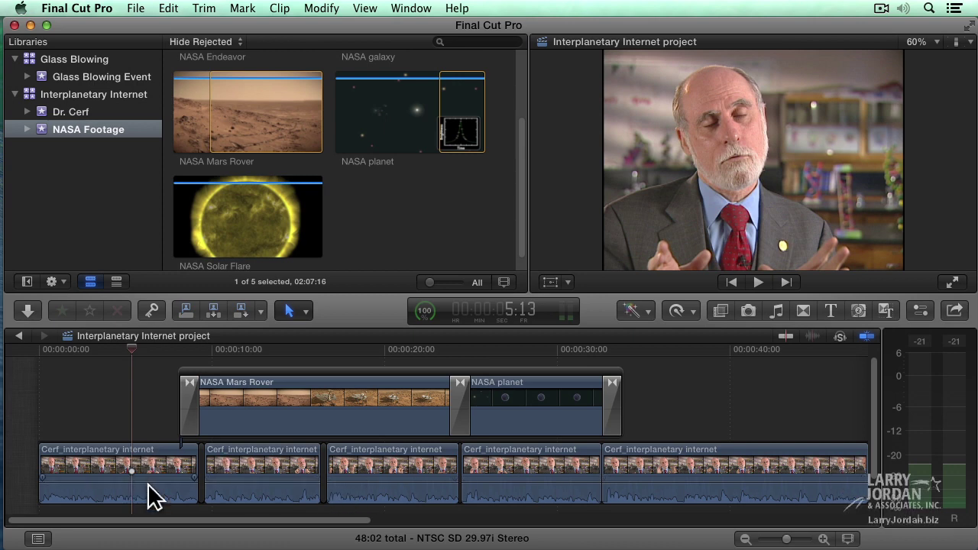
# Step: Set the first Cerf clip's volume line to about 4 dB and play it back
pyautogui.moveTo(139, 476); pyautogui.dragTo(163, 484)
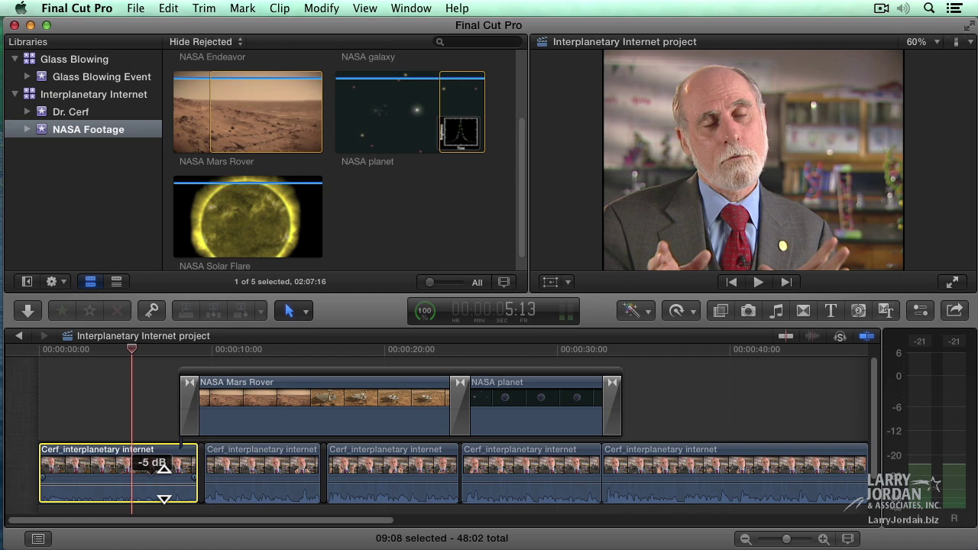
pyautogui.moveTo(164, 484); pyautogui.dragTo(169, 479)
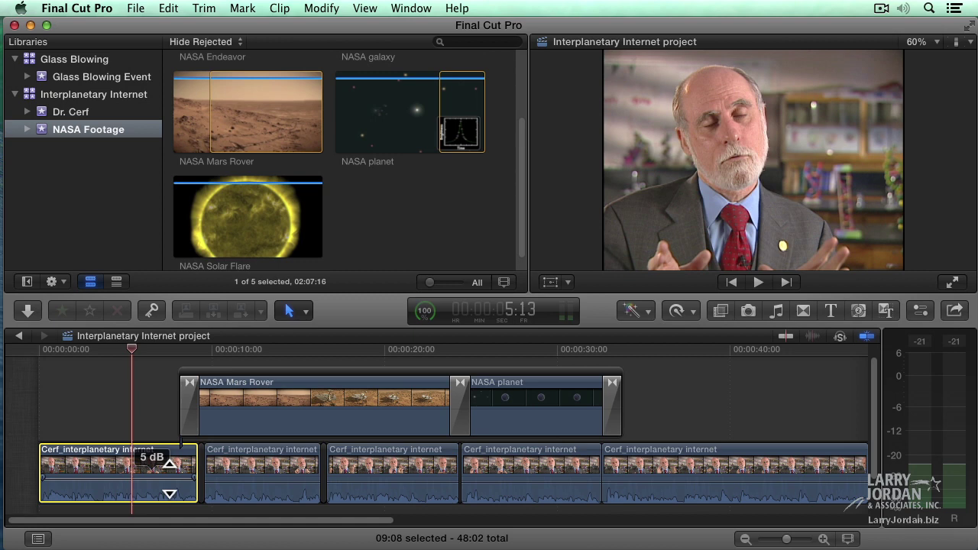
pyautogui.moveTo(169, 479); pyautogui.dragTo(170, 480)
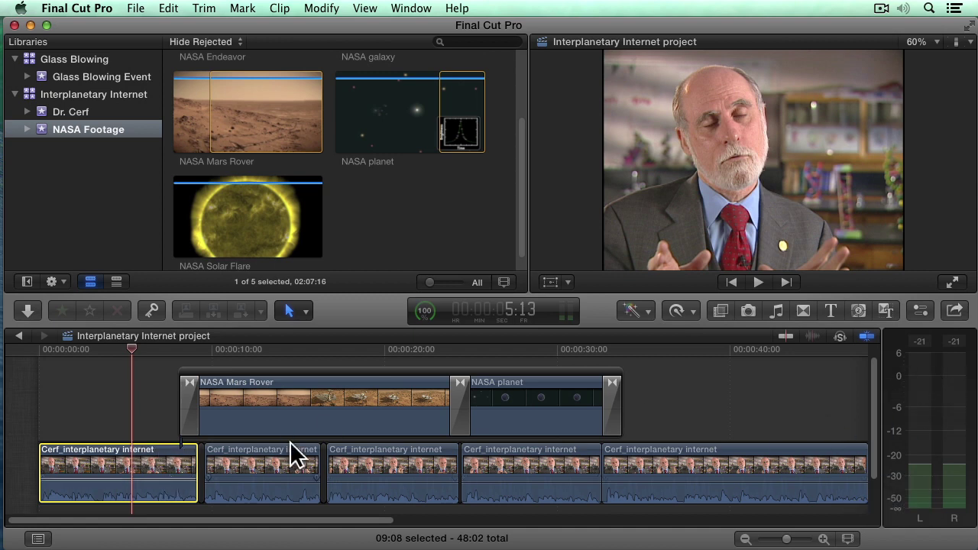
pyautogui.moveTo(161, 479); pyautogui.dragTo(175, 473)
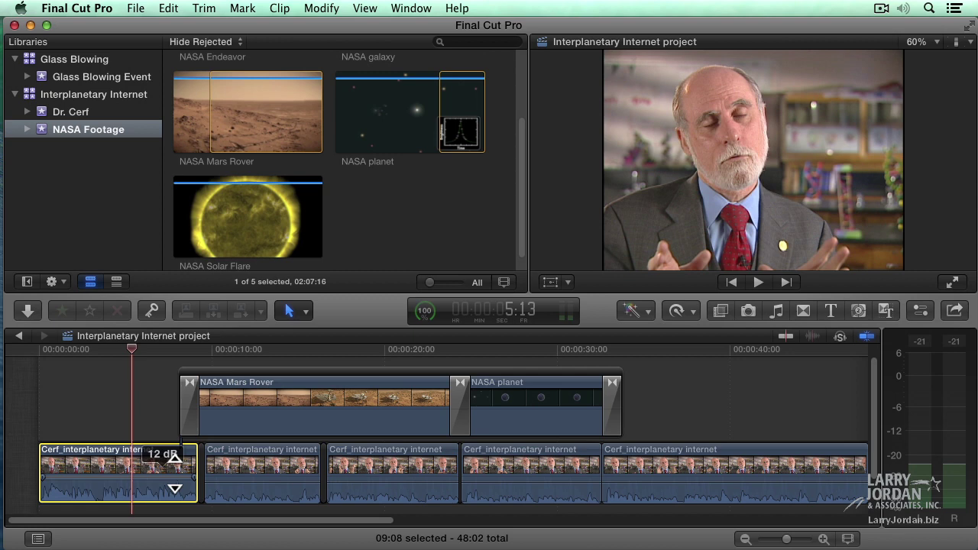
pyautogui.moveTo(175, 474); pyautogui.dragTo(177, 479)
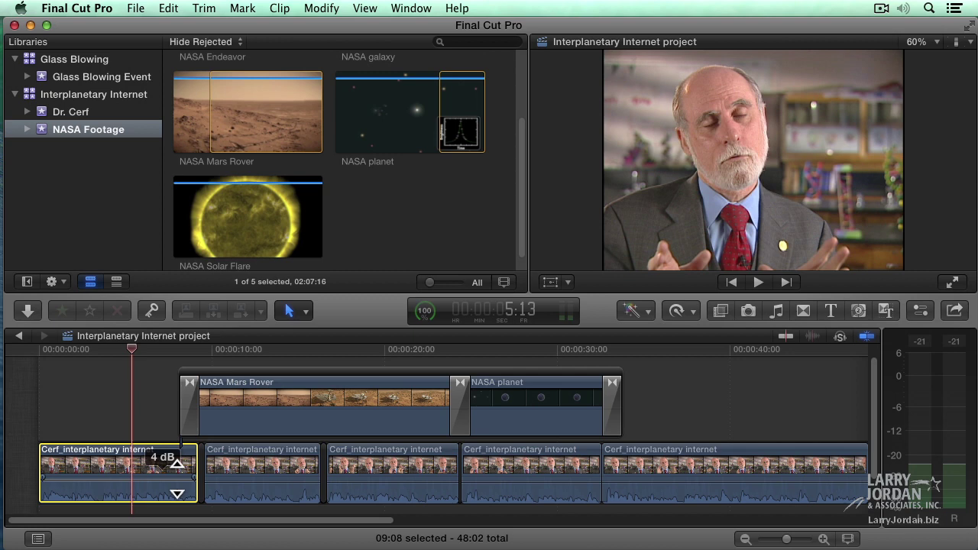
pyautogui.moveTo(178, 478); pyautogui.dragTo(179, 473)
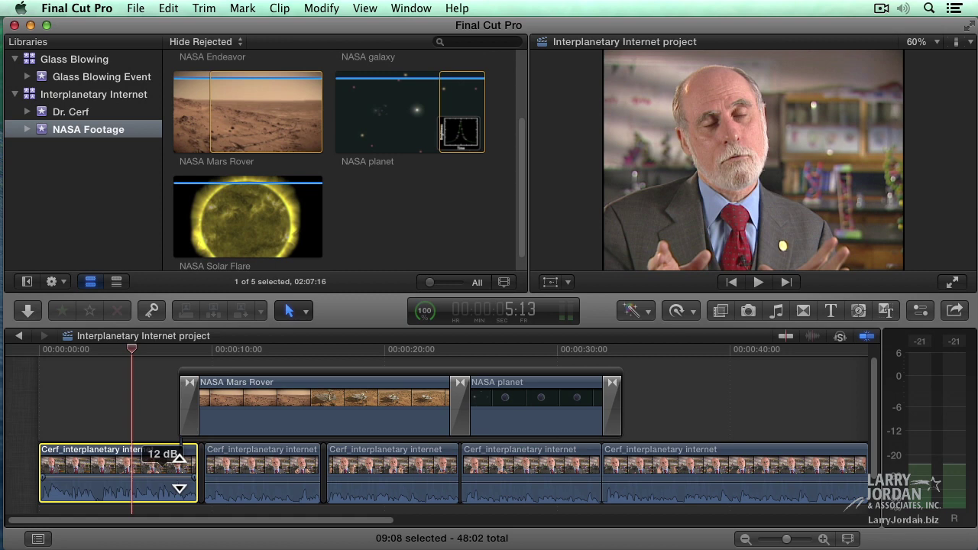
pyautogui.moveTo(179, 474); pyautogui.dragTo(182, 478)
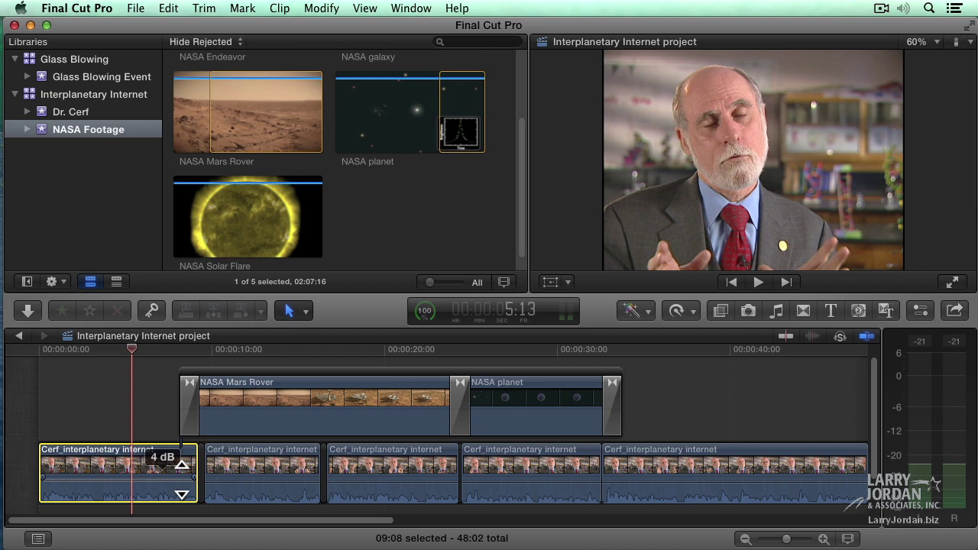
pyautogui.moveTo(182, 478); pyautogui.dragTo(182, 479)
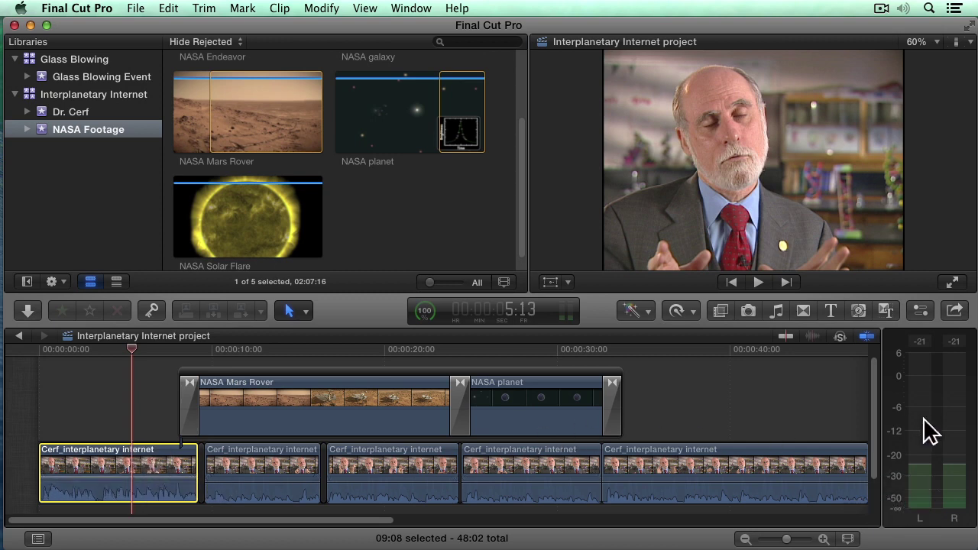
pyautogui.press('space')
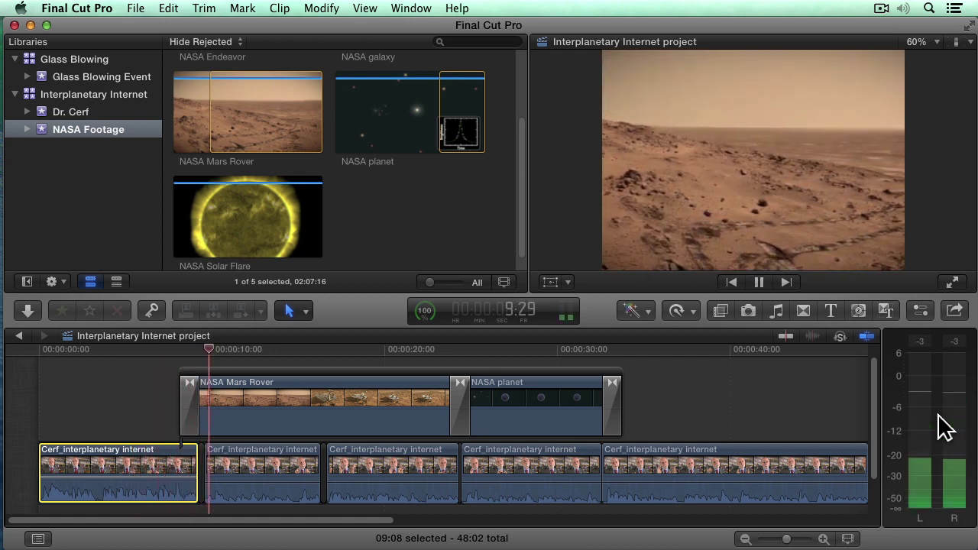
pyautogui.press('space')
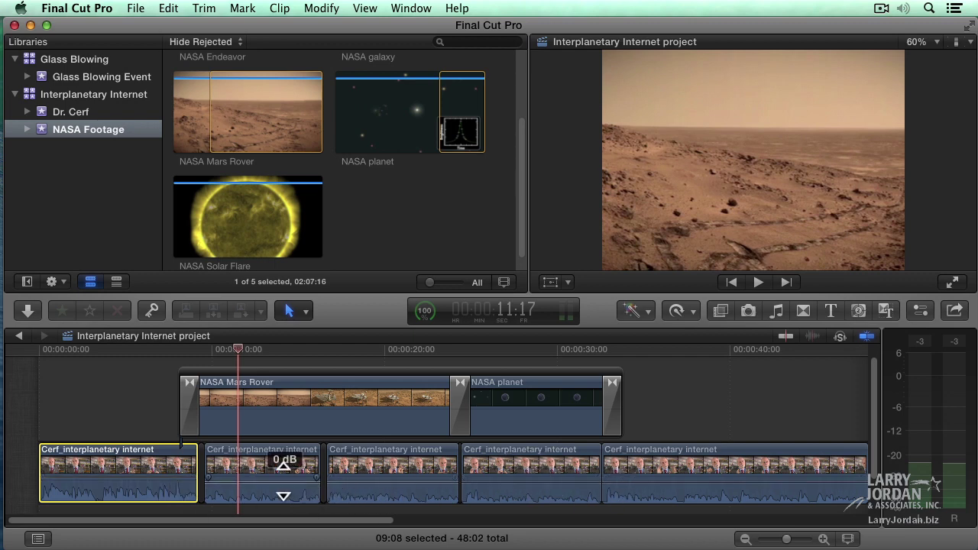
# Step: Drag the last Cerf clip's volume line up, then settle it at about 4 dB
pyautogui.click(371, 481)
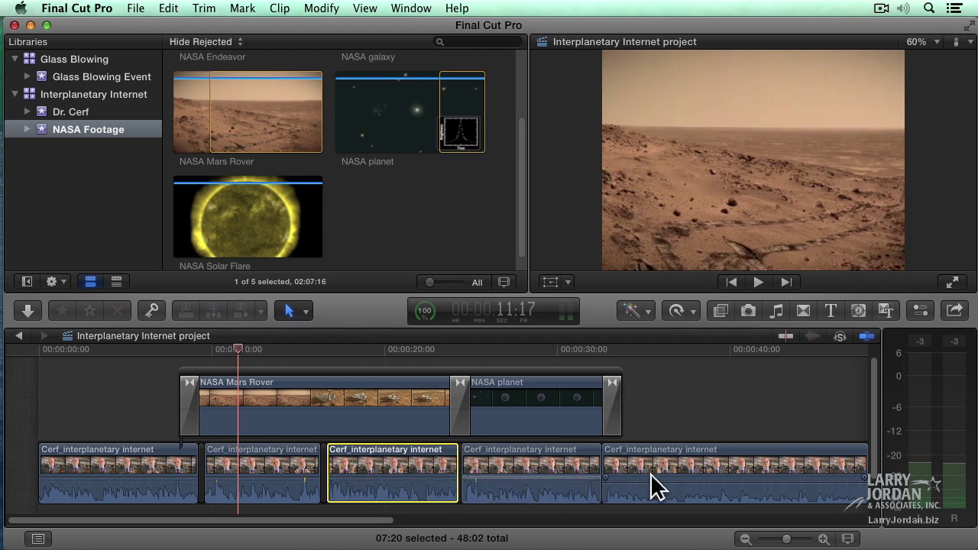
pyautogui.moveTo(651, 475); pyautogui.dragTo(651, 469)
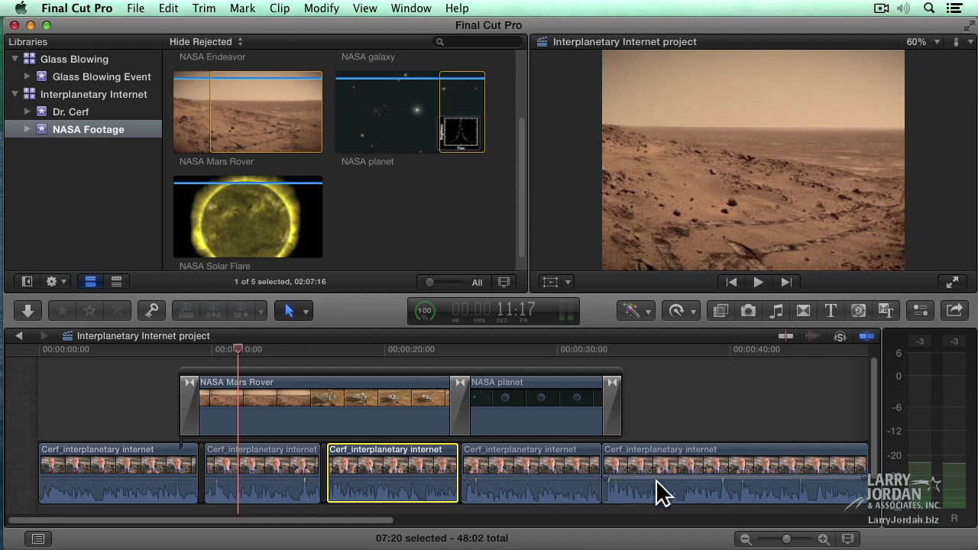
pyautogui.moveTo(655, 478)
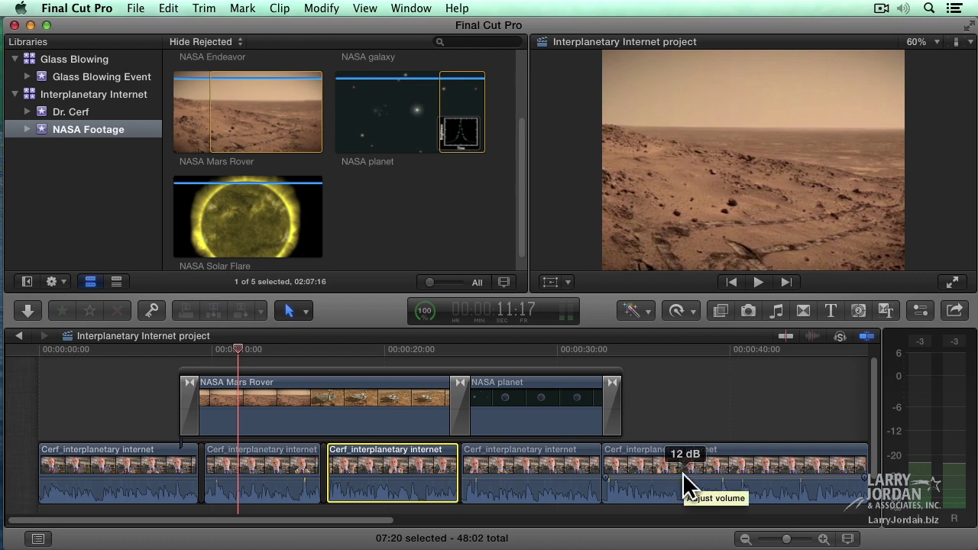
pyautogui.moveTo(682, 473); pyautogui.dragTo(686, 446)
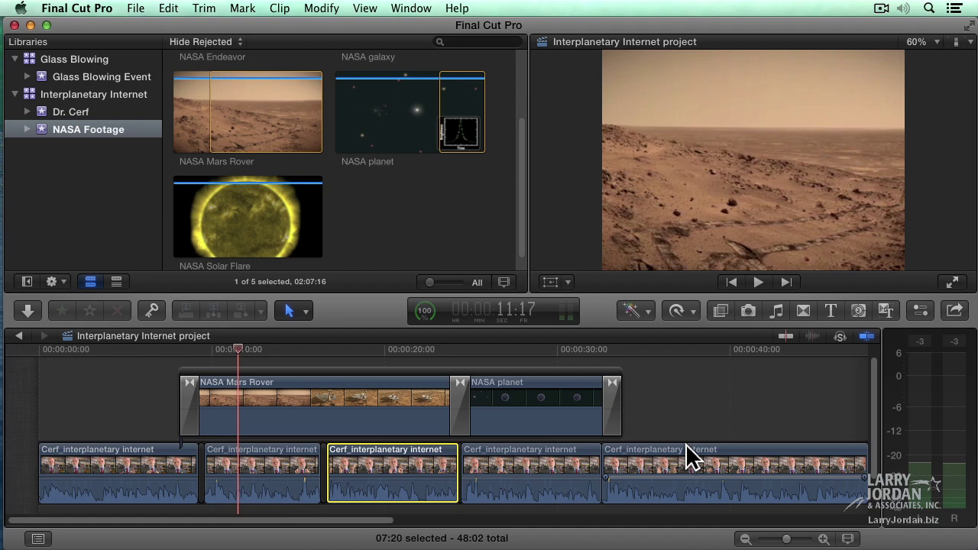
# Step: Park the playhead at the NASA planet shot and select the fourth and last Cerf clips together
pyautogui.click(698, 350)
pyautogui.click(576, 349)
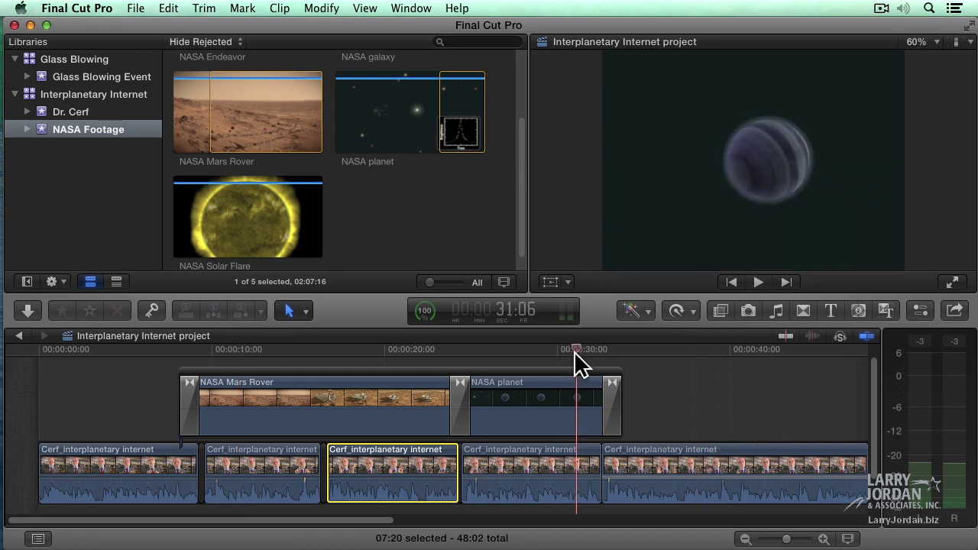
pyautogui.scroll(-2, 659, 396)
pyautogui.scroll(2, 658, 394)
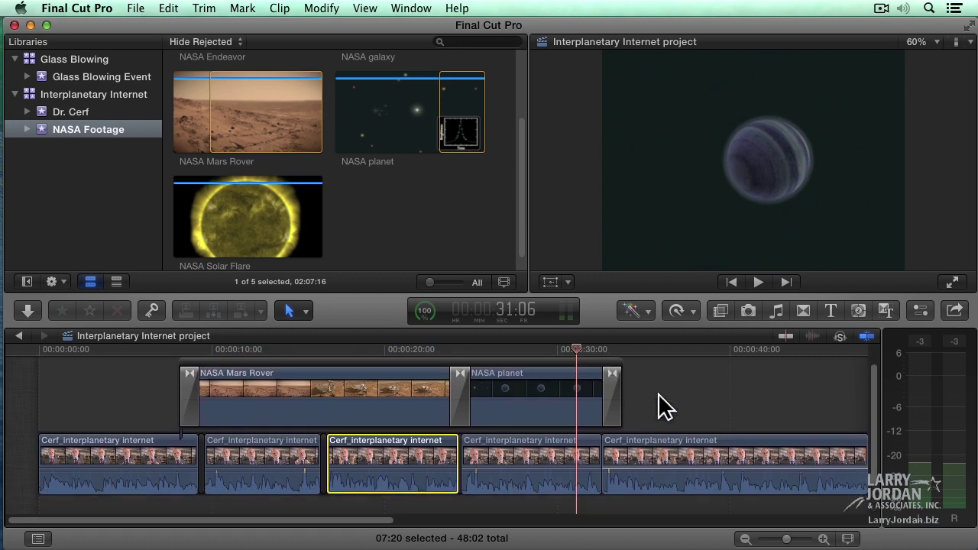
pyautogui.scroll(-2, 658, 395)
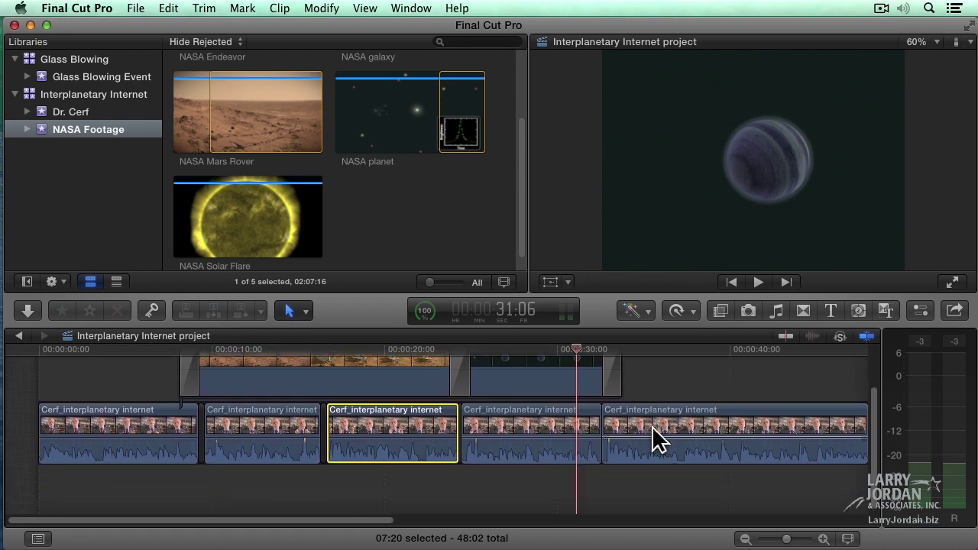
pyautogui.click(552, 454)
pyautogui.click(641, 454)
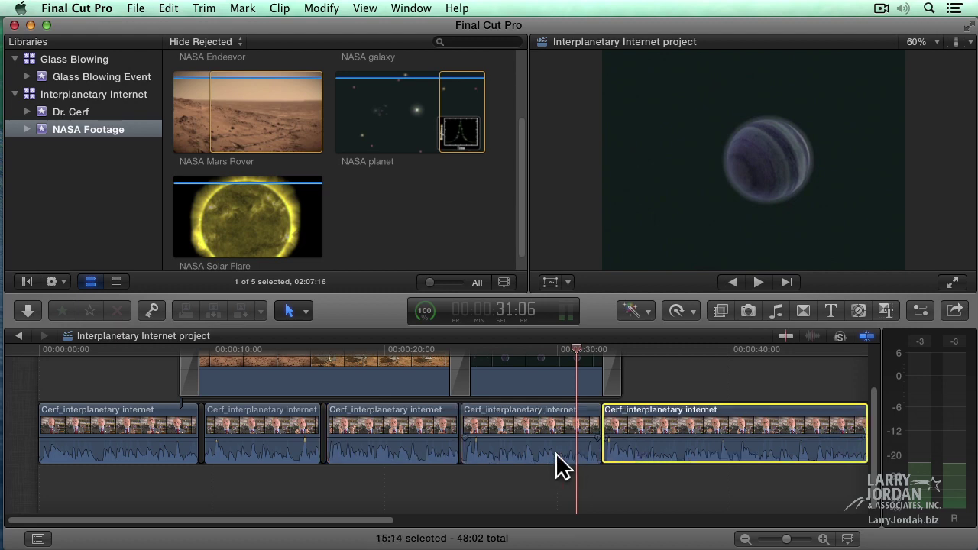
pyautogui.click(558, 455)
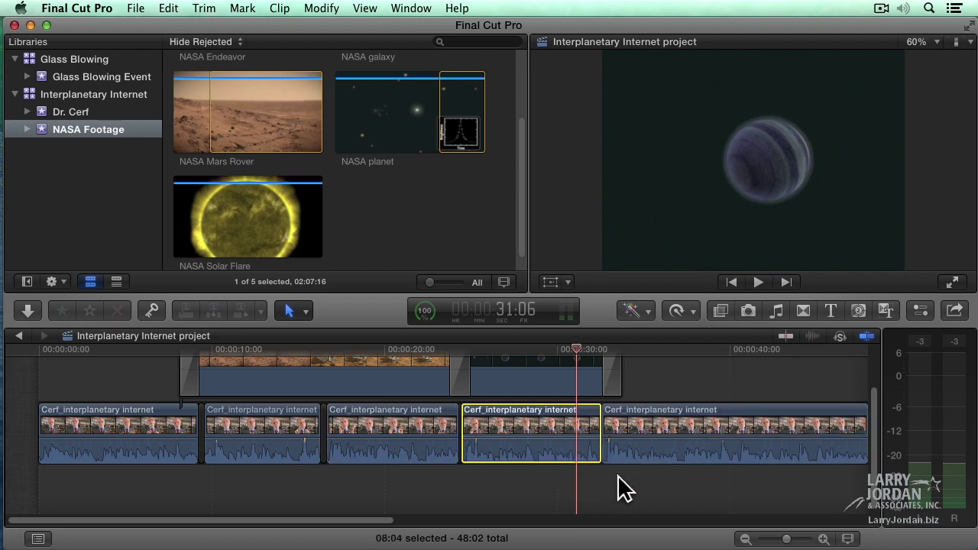
pyautogui.keyDown('super'); pyautogui.click(665, 454); pyautogui.keyUp('super')
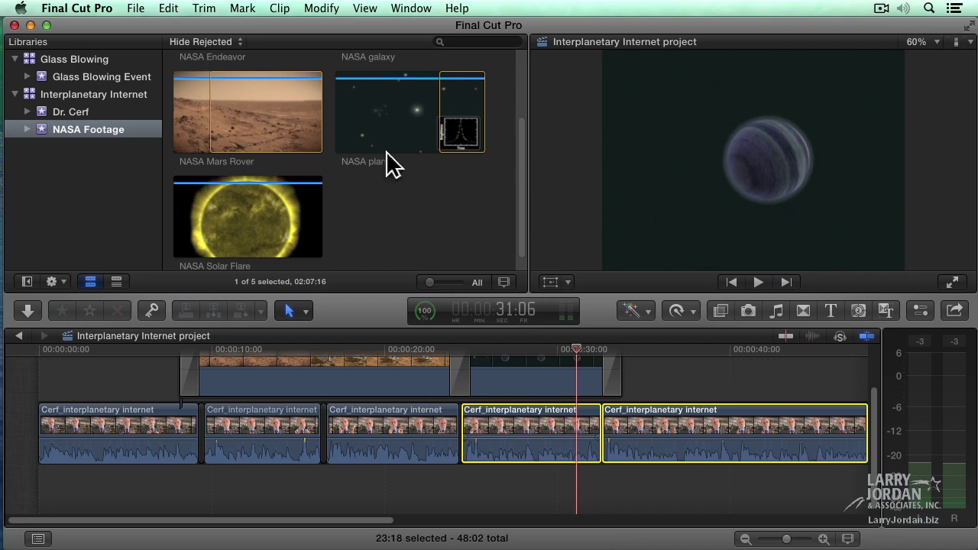
# Step: Expand the audio of the last two Cerf clips with Clip > Expand Audio / Video
pyautogui.click(279, 9)
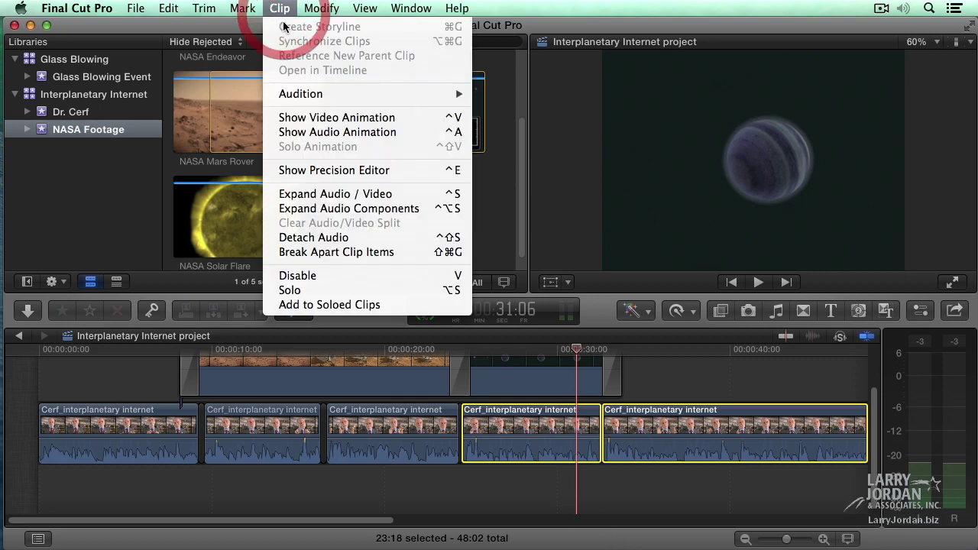
pyautogui.click(423, 195)
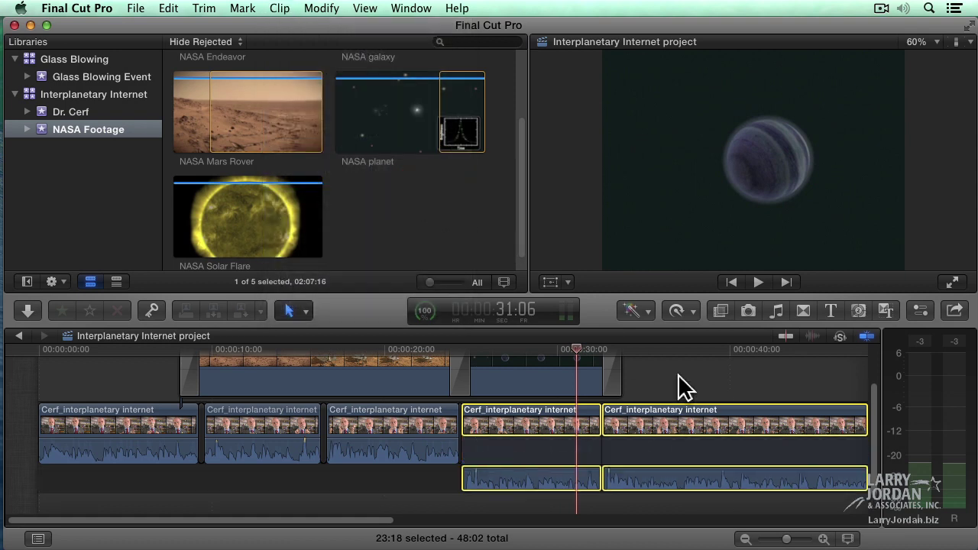
pyautogui.click(694, 380)
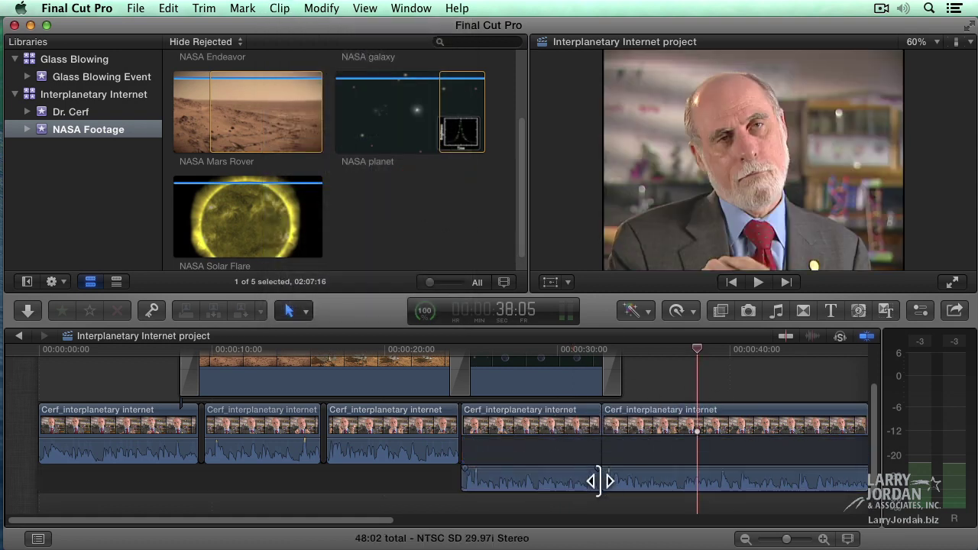
# Step: Trim the fourth and last clips' audio edges so their audio overlaps across the cut
pyautogui.moveTo(598, 480); pyautogui.dragTo(632, 481)
pyautogui.moveTo(605, 512); pyautogui.dragTo(585, 510)
pyautogui.scroll(-3, 645, 479)
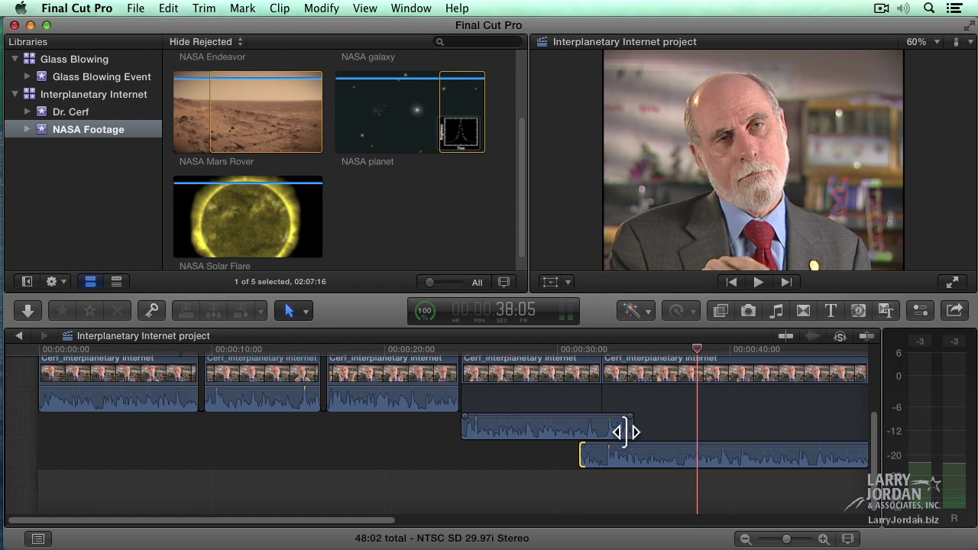
pyautogui.moveTo(632, 429); pyautogui.dragTo(602, 465)
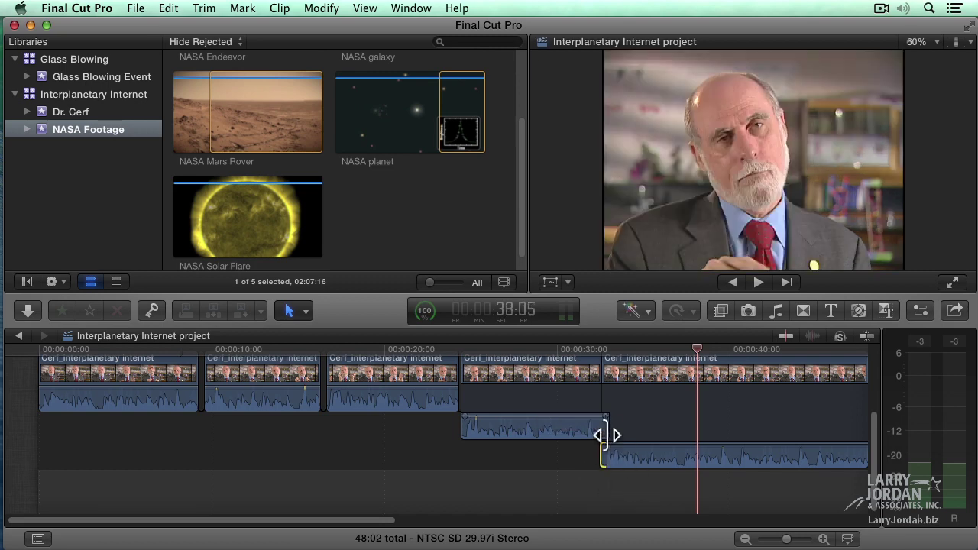
pyautogui.moveTo(607, 418); pyautogui.dragTo(601, 458)
pyautogui.click(608, 458)
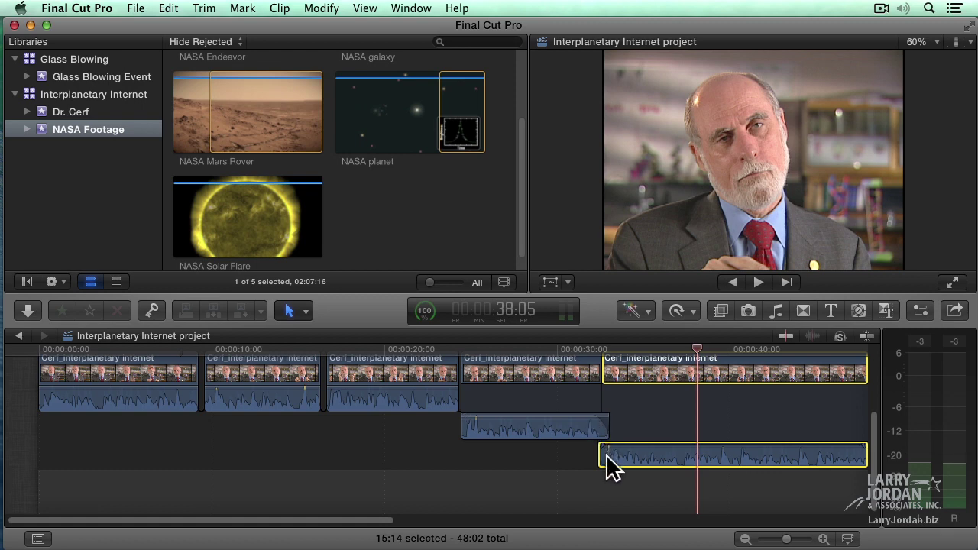
# Step: Zoom in on the cut between the last two Cerf clips and add the fourth clip to the selection
pyautogui.moveTo(601, 448); pyautogui.dragTo(617, 430)
pyautogui.click(571, 353)
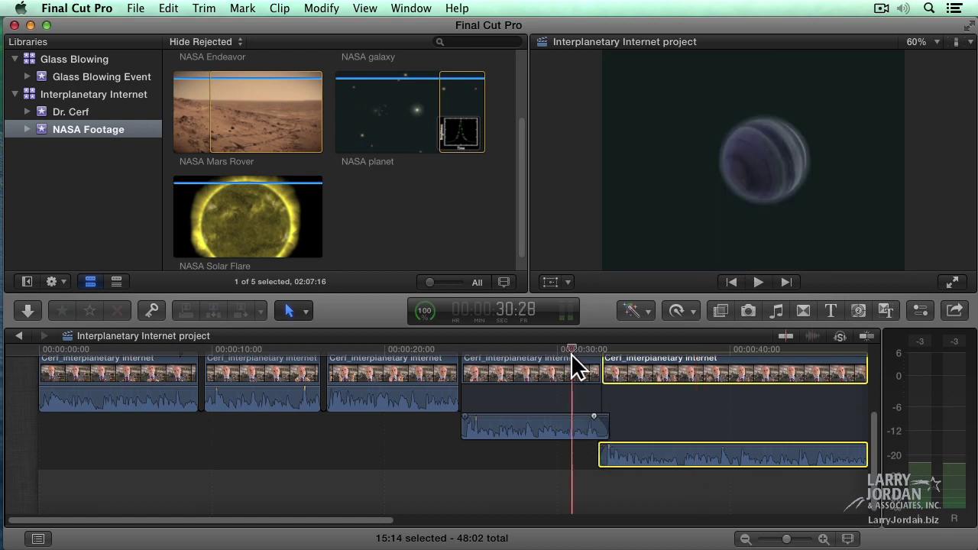
pyautogui.press('super+equal')
pyautogui.press('super+equal')
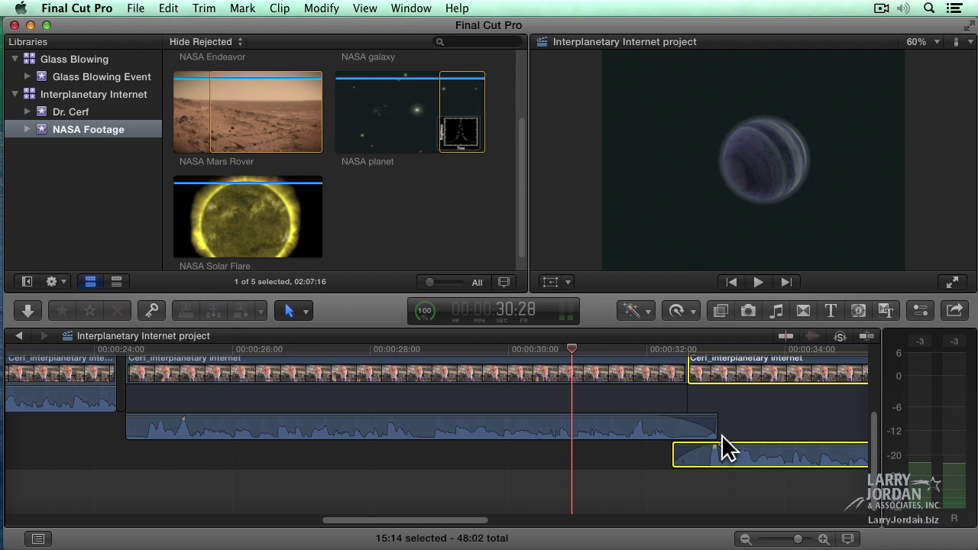
pyautogui.scroll(3, 721, 446)
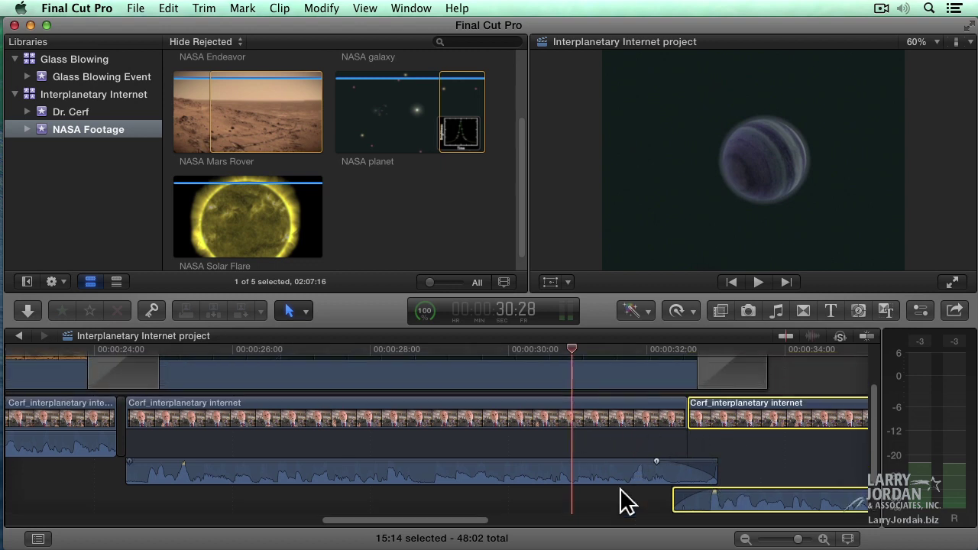
pyautogui.keyDown('super'); pyautogui.click(660, 427); pyautogui.keyUp('super')
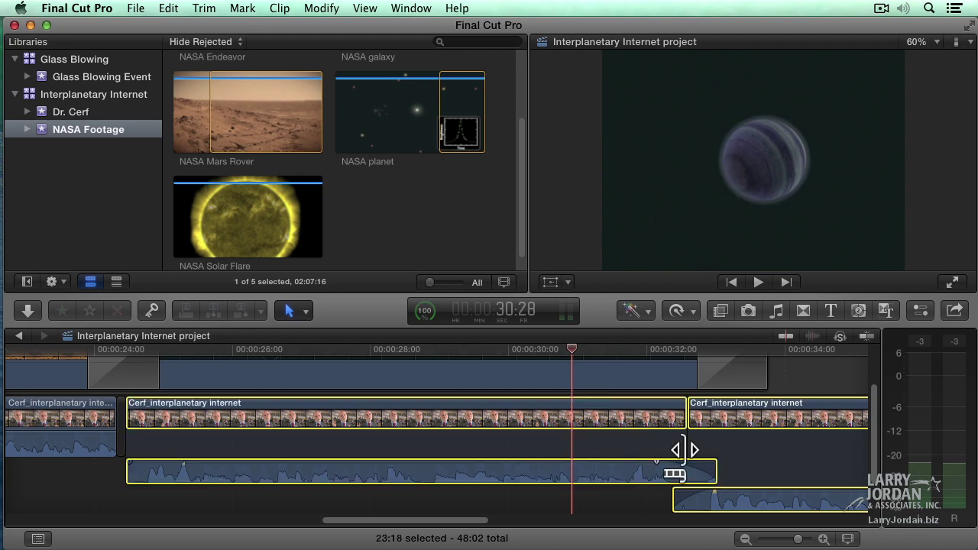
# Step: Collapse the last two Cerf clips' audio back in with Clip > Collapse Audio / Video, then play across the split edit
pyautogui.click(281, 7)
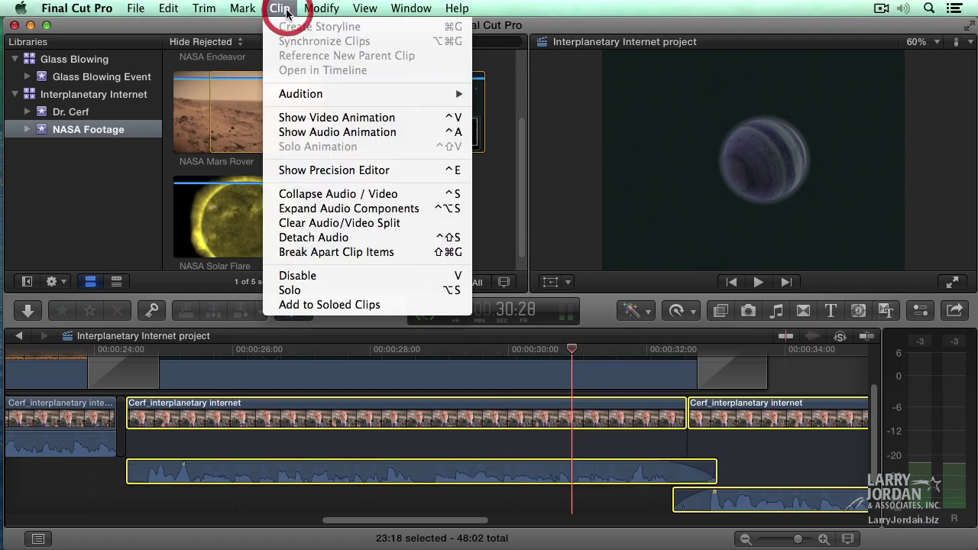
pyautogui.click(409, 199)
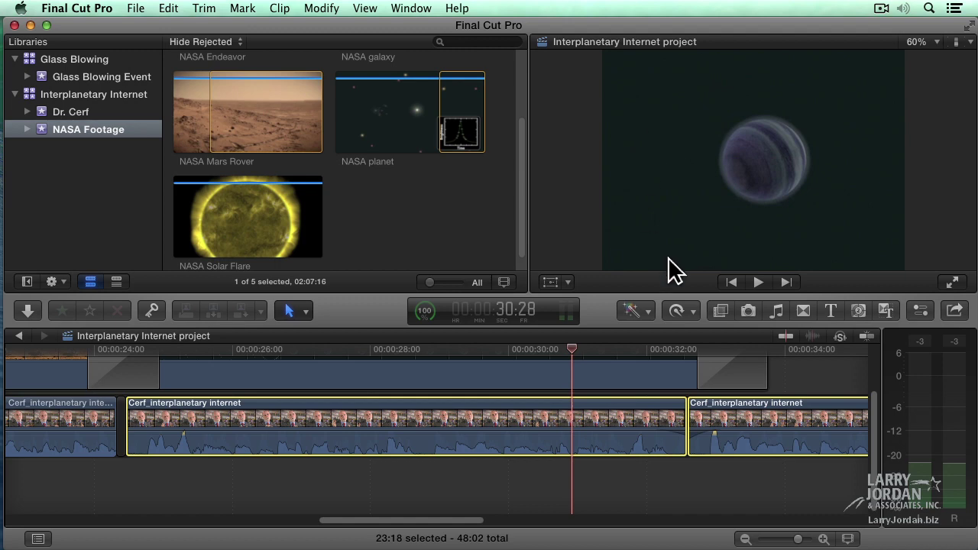
pyautogui.scroll(2, 684, 501)
pyautogui.scroll(3, 686, 499)
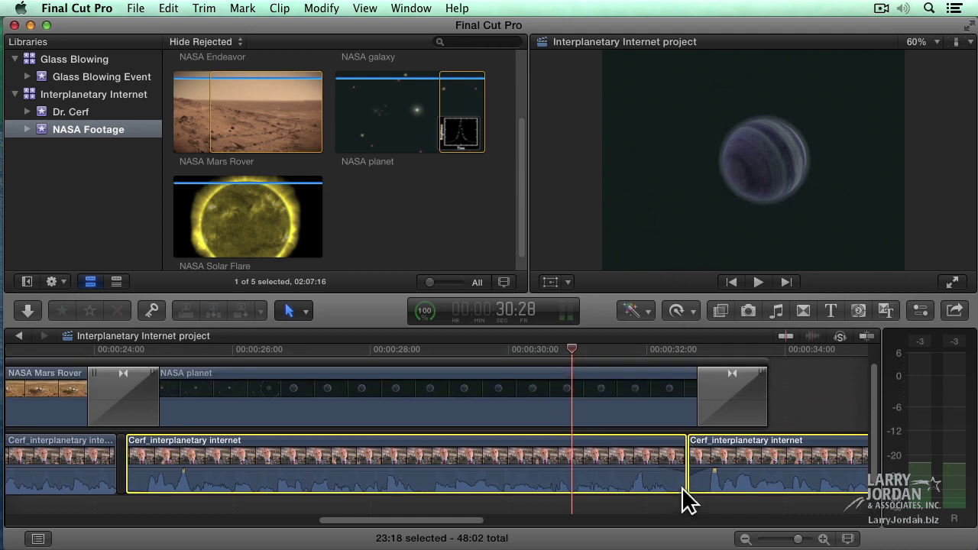
pyautogui.press('space')
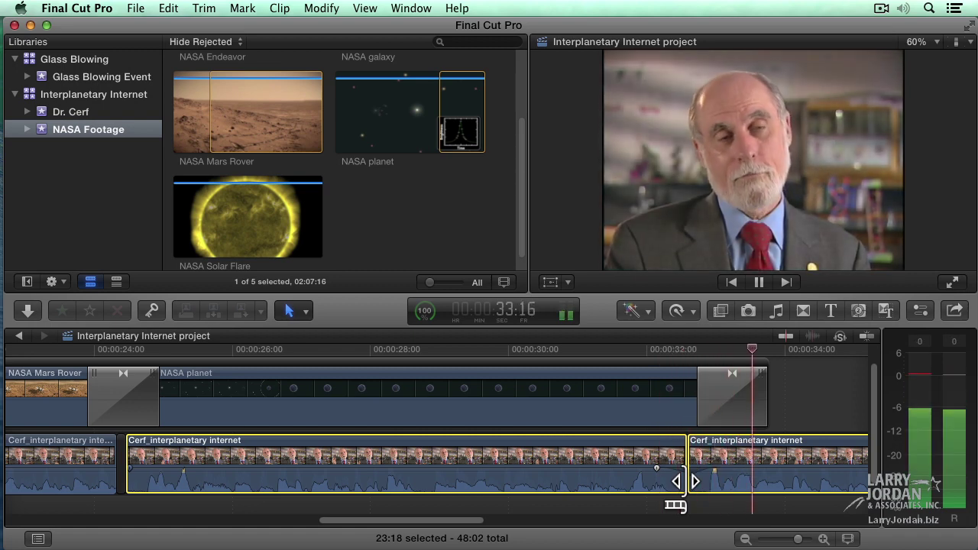
pyautogui.press('space')
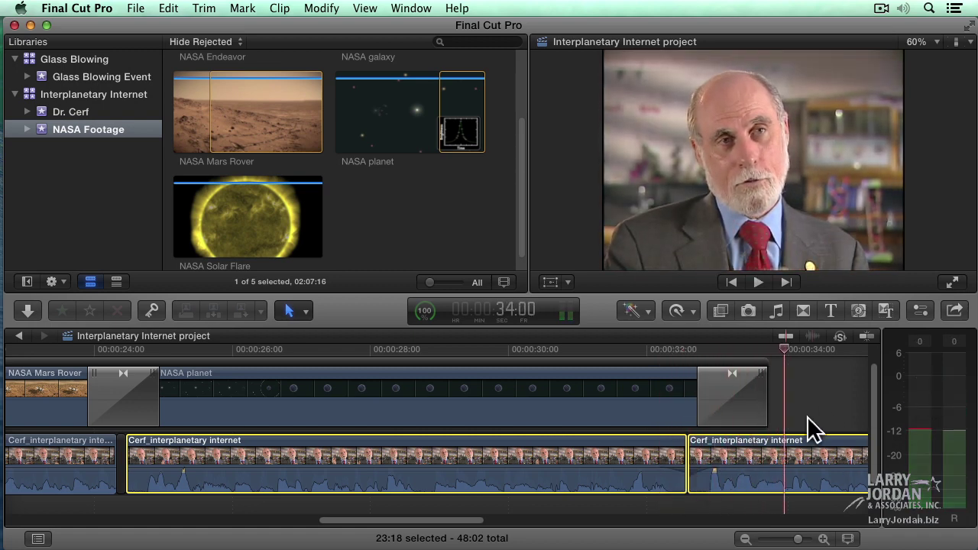
pyautogui.moveTo(759, 464)
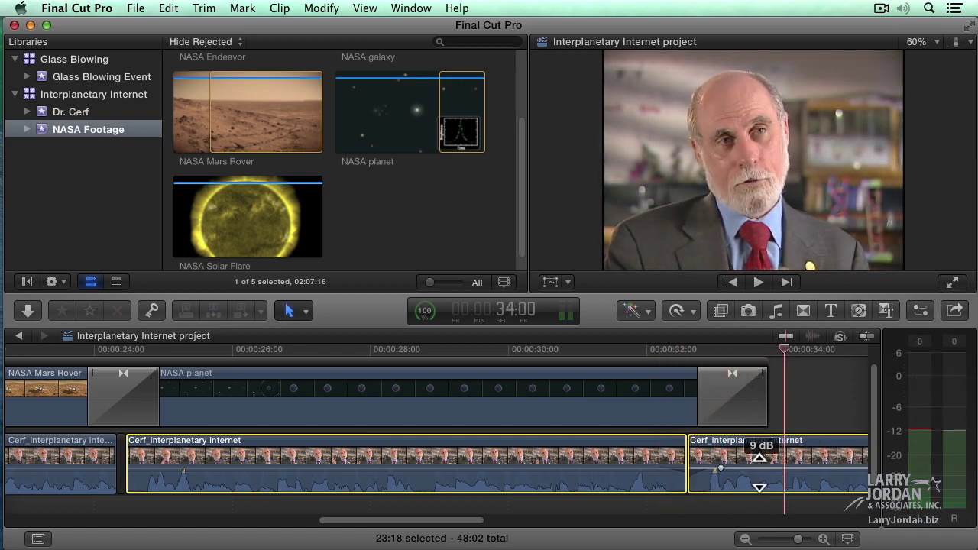
pyautogui.hotkey('shift', '/')
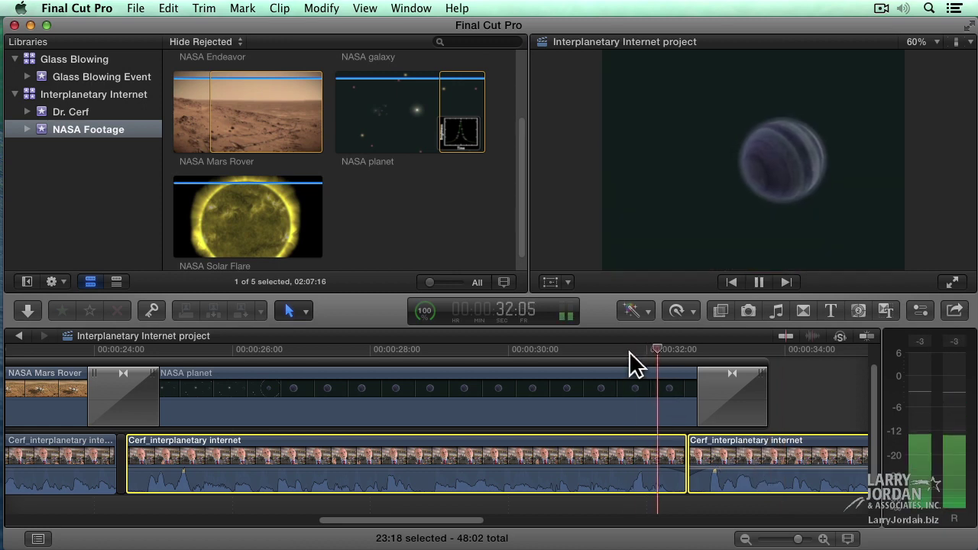